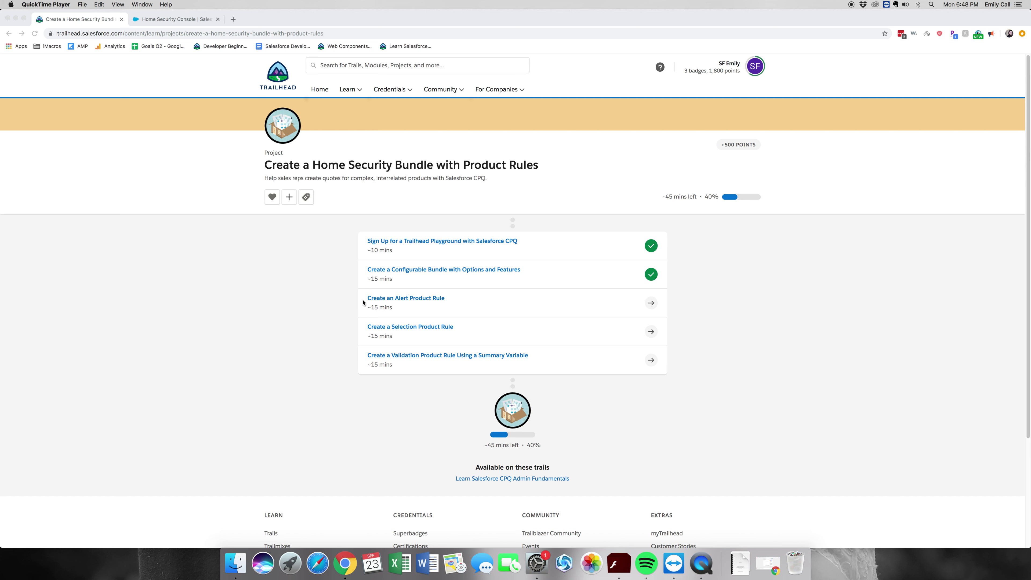
Open the Create an Alert Product Rule step of the Trailhead project
left_click(397, 301)
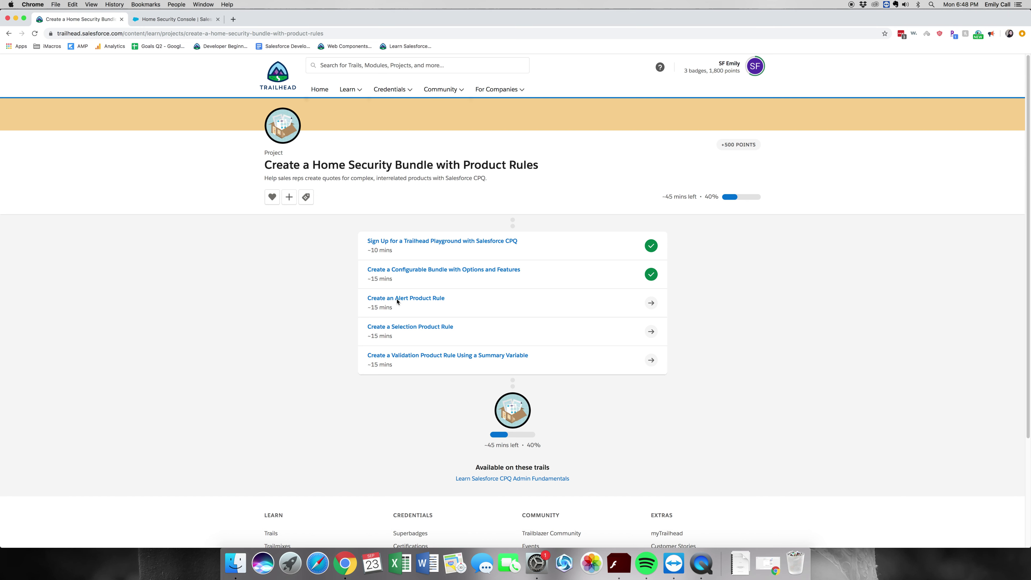
left_click(651, 308)
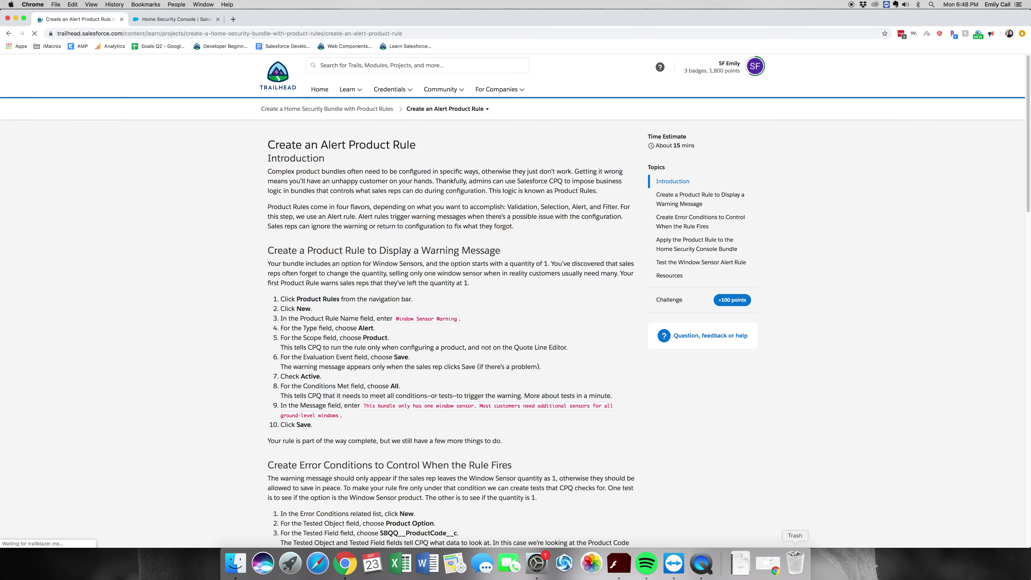
Read through the alert rule instructions, then go back to the Home Security Console product record
scroll(492, 325, "down", 5)
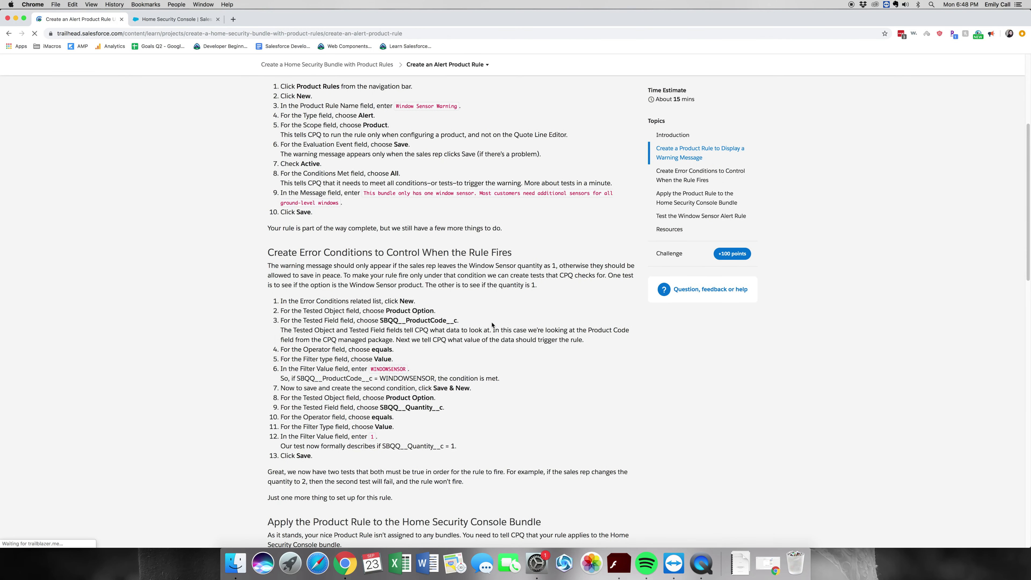
scroll(492, 325, "up", 2)
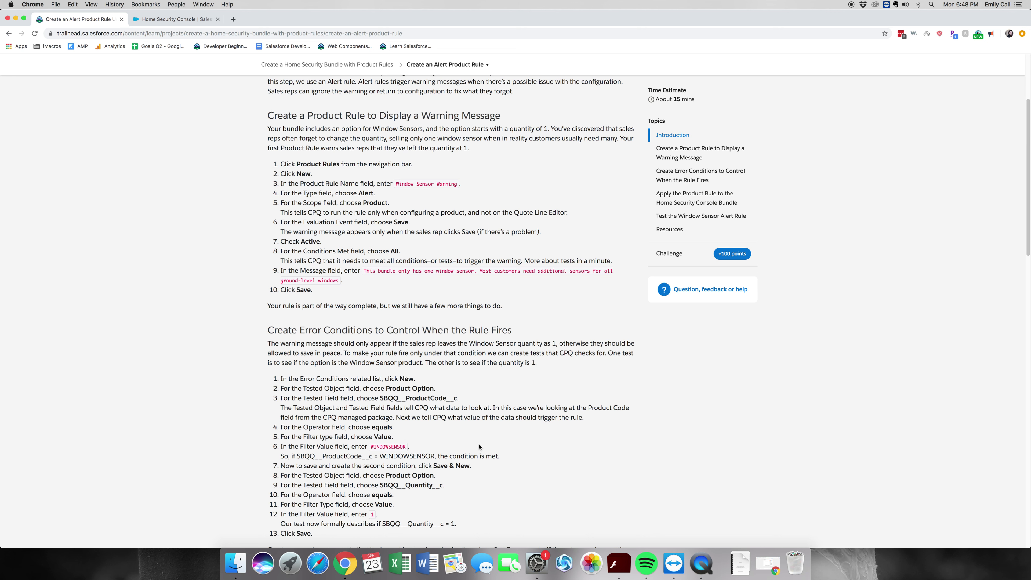
scroll(478, 446, "down", 3)
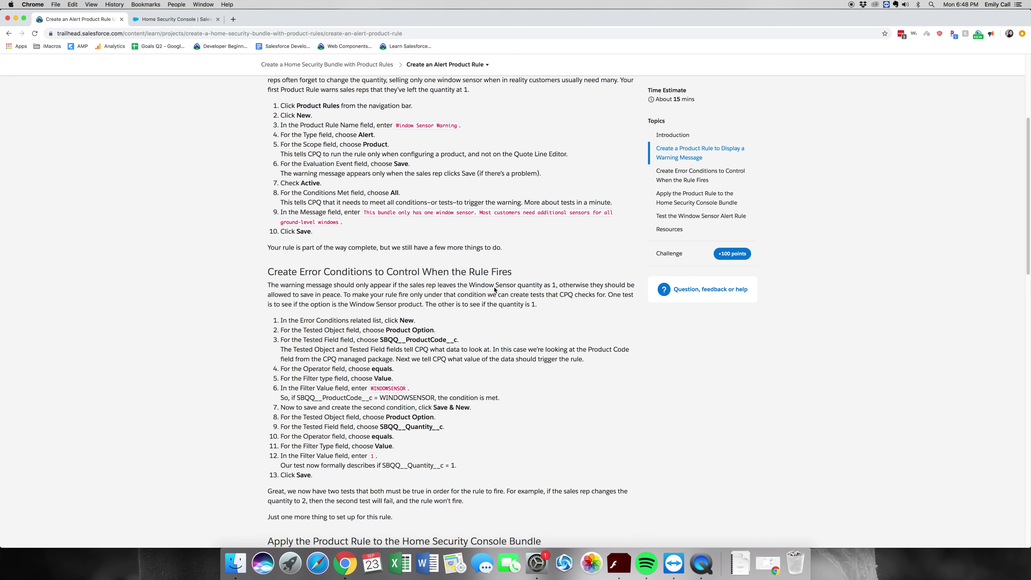
scroll(650, 325, "down", 15)
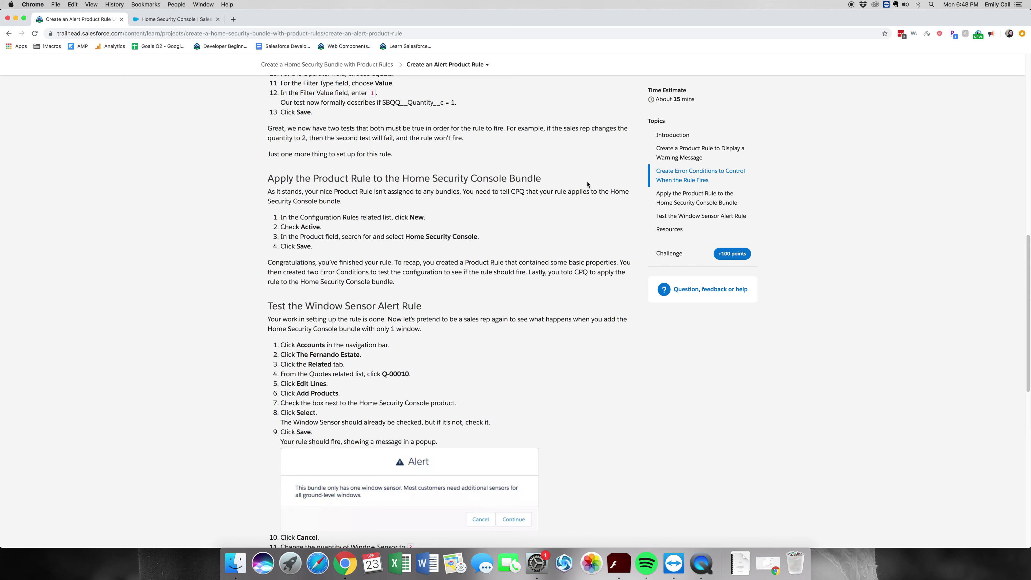
scroll(528, 367, "down", 5)
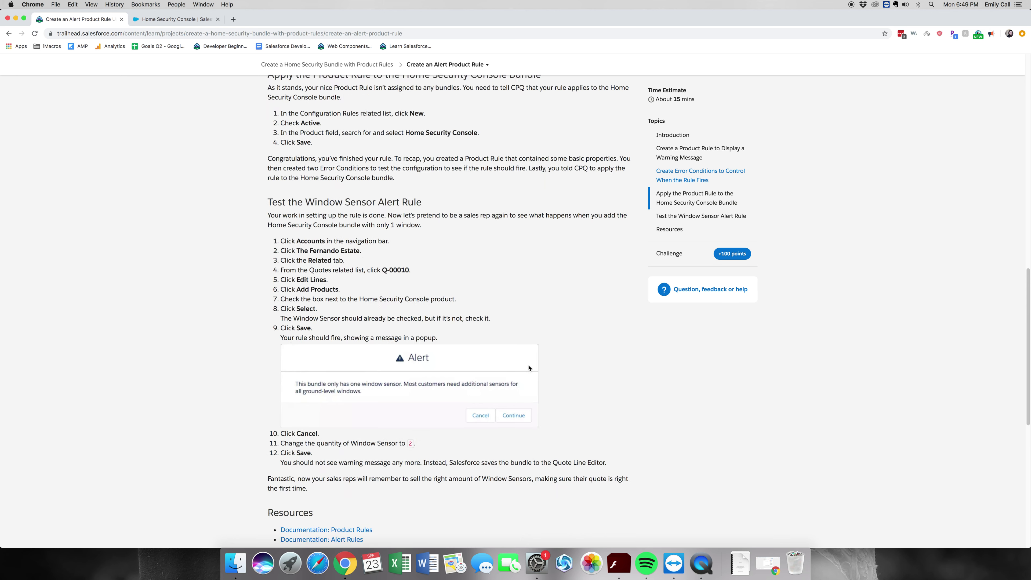
scroll(530, 366, "up", 15)
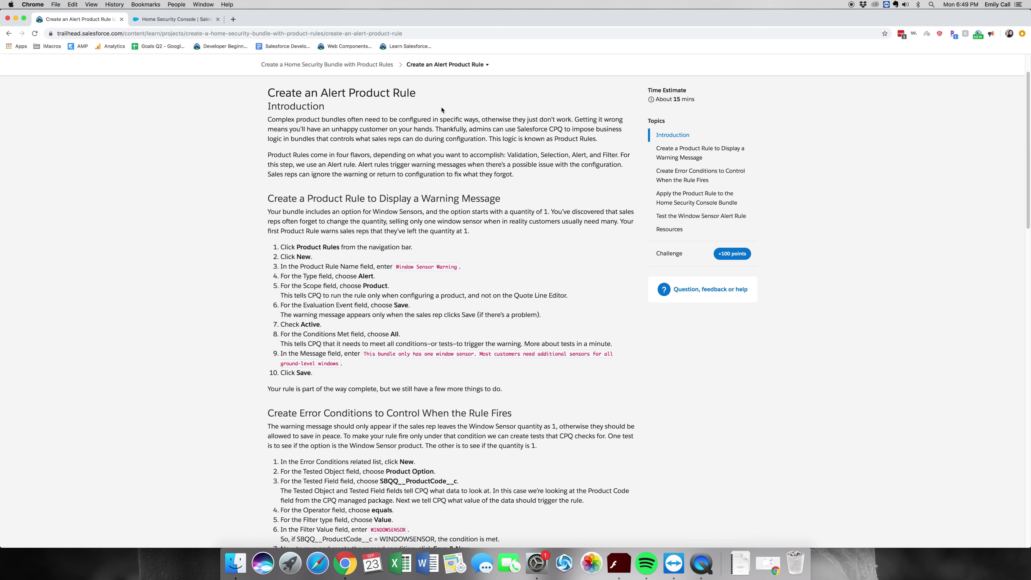
left_click(188, 19)
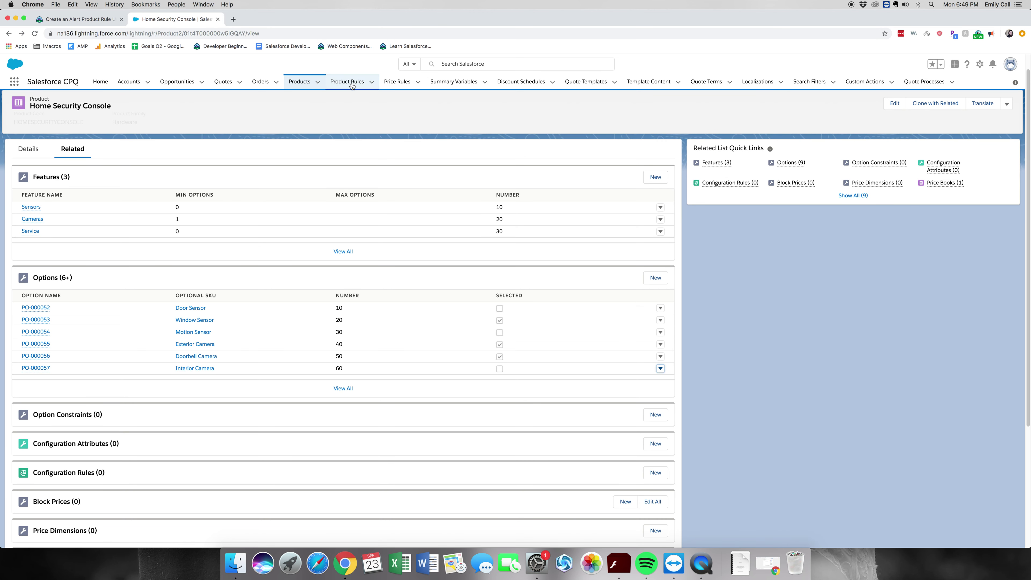
Start a new product rule from the Product Rules list
left_click(364, 84)
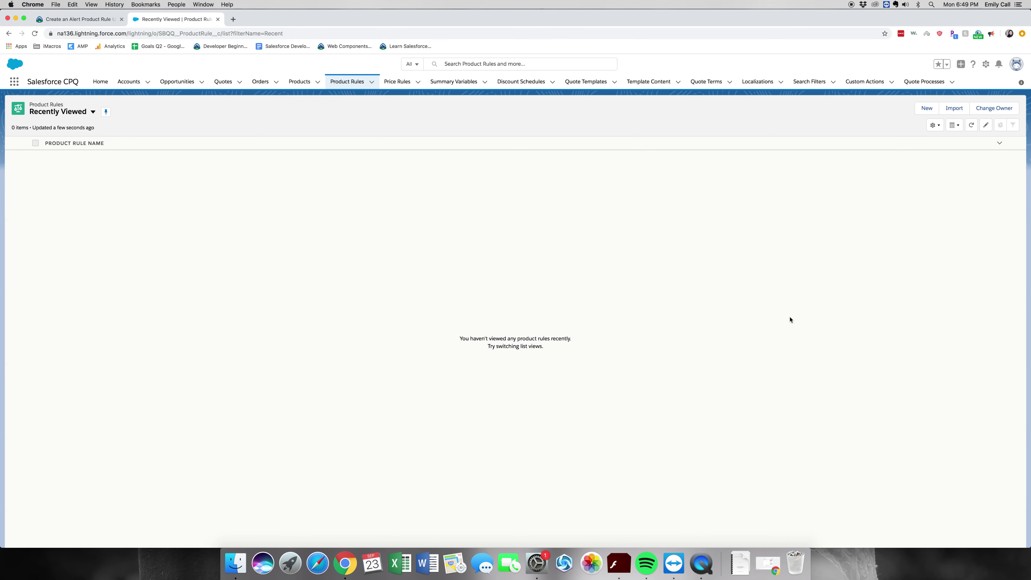
left_click(926, 108)
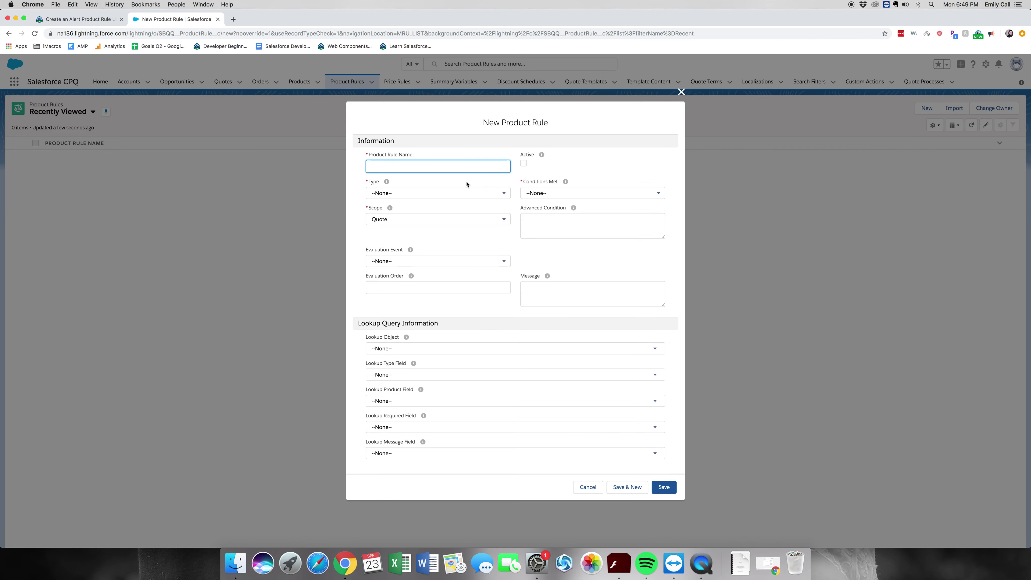
Name the rule Window Sensor Warning, with type Alert, scope Product and evaluation event Save
type("Window Sensor Warning")
left_click(442, 196)
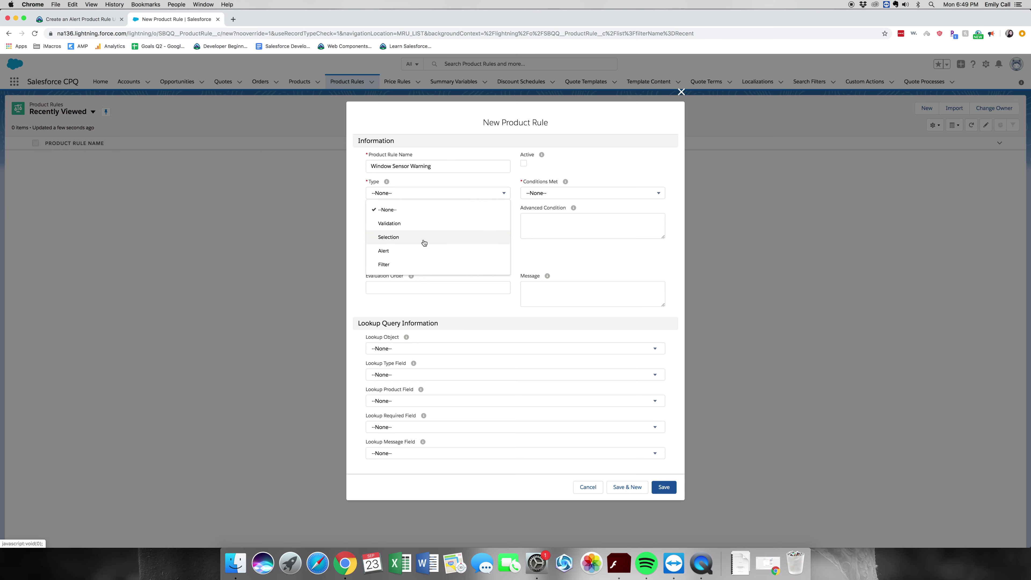
left_click(419, 252)
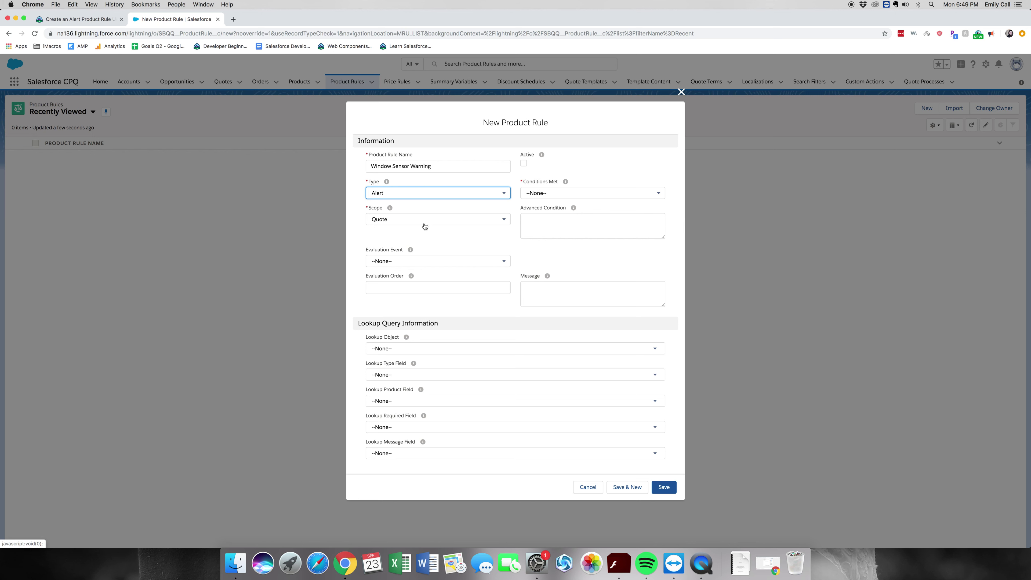
left_click(422, 223)
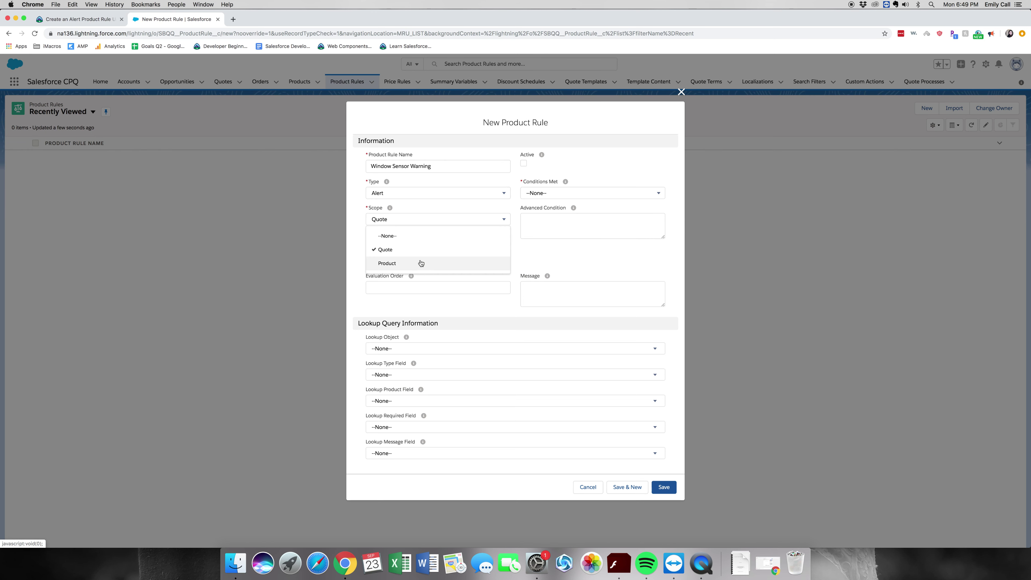
left_click(420, 263)
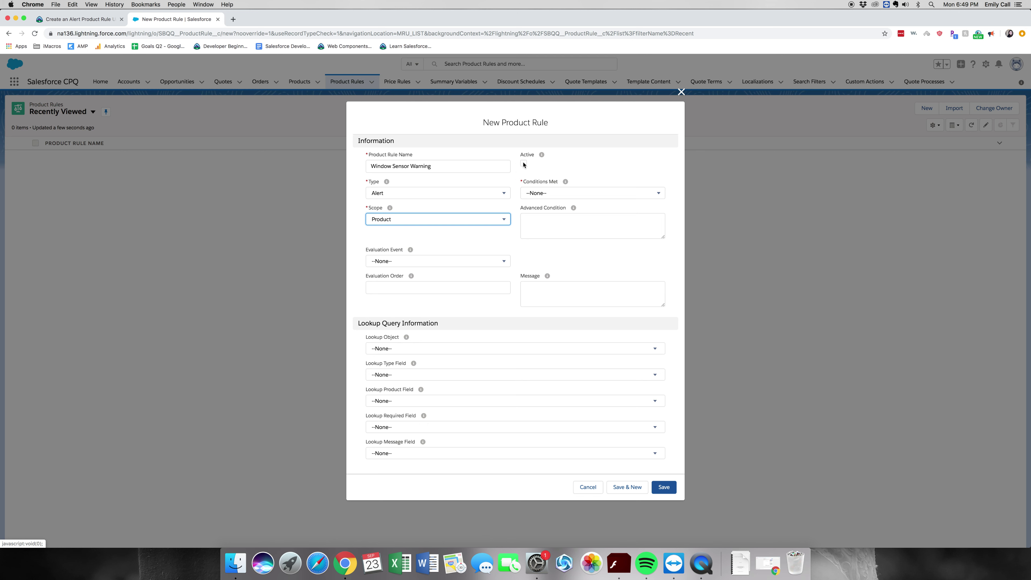
left_click(490, 261)
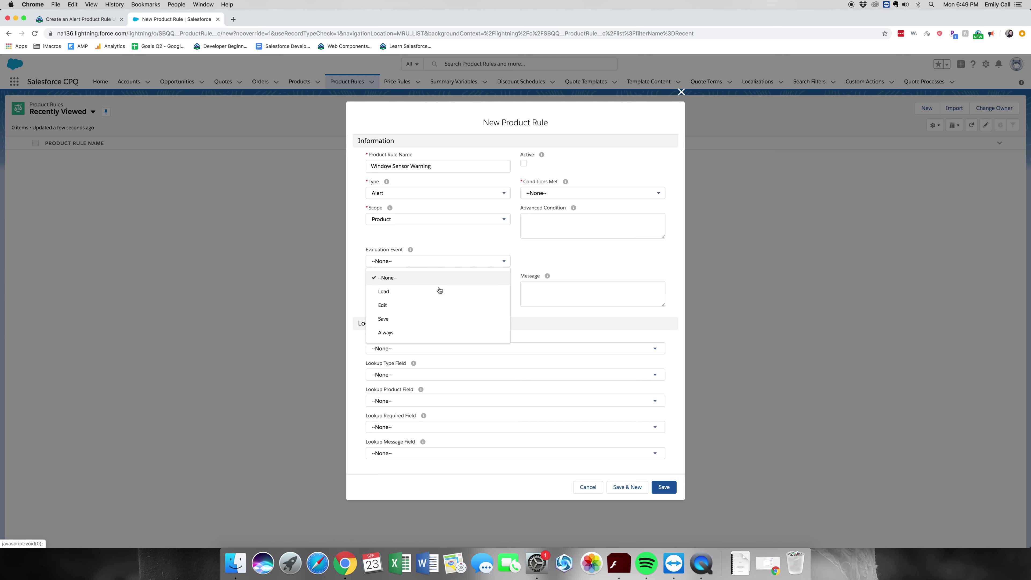
left_click(418, 320)
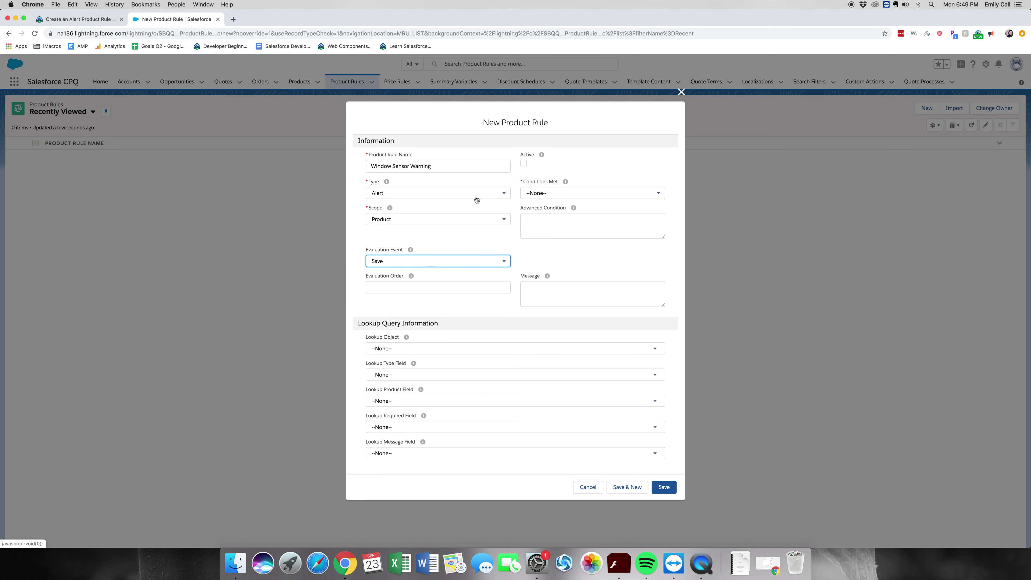
Mark the rule Active and set Conditions Met to All
left_click(525, 167)
left_click(524, 165)
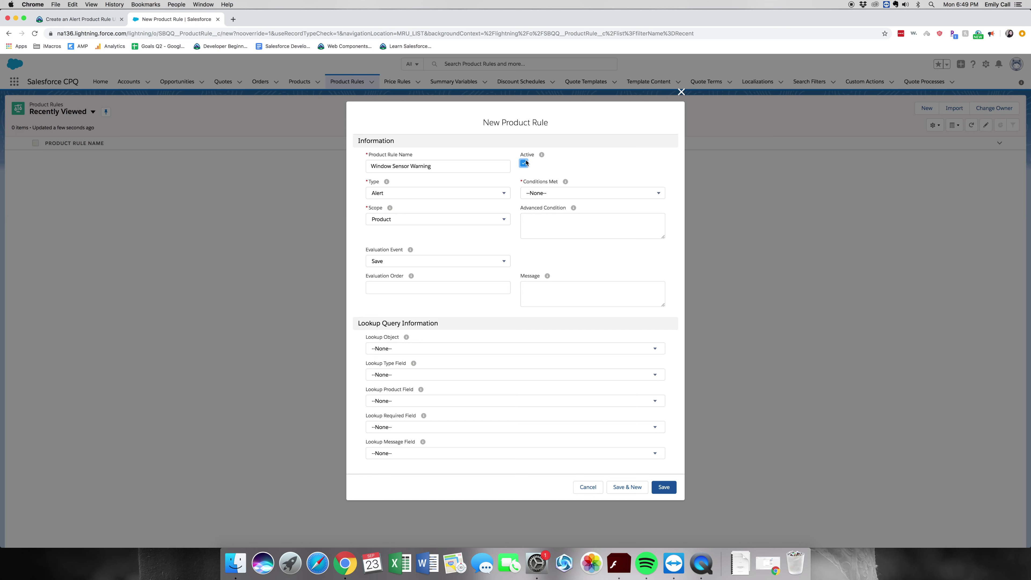
mouse_move(534, 155)
left_click(541, 197)
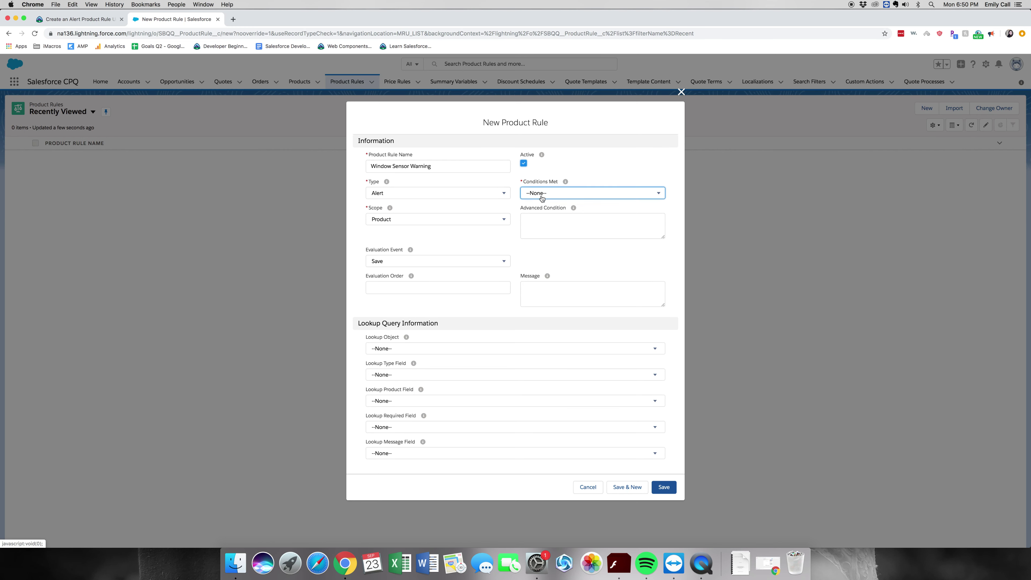
left_click(554, 222)
Copy the alert message text from step 9 of the Trailhead instructions
left_click(91, 20)
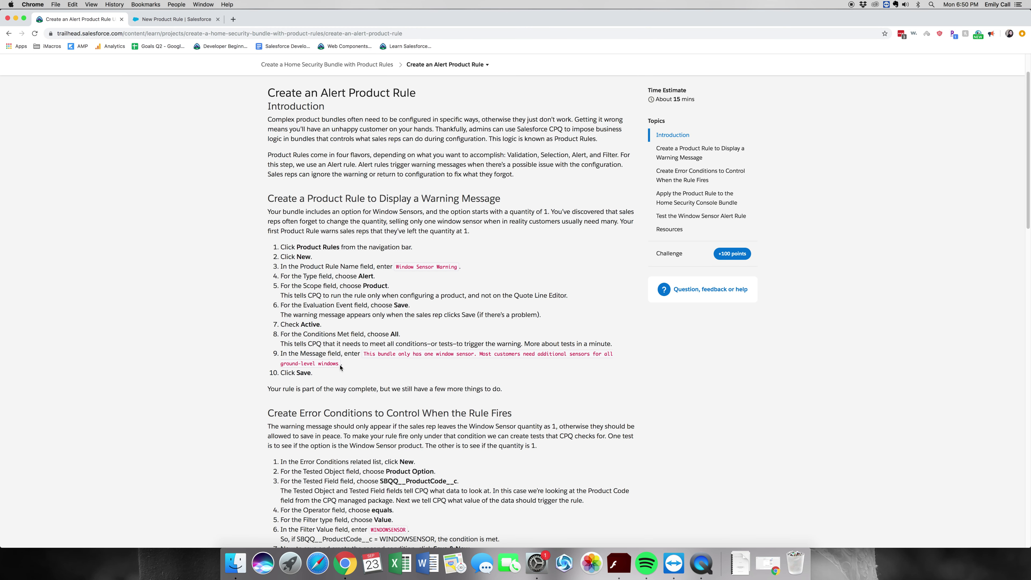
left_click_drag(340, 363, 364, 352)
key("super+c")
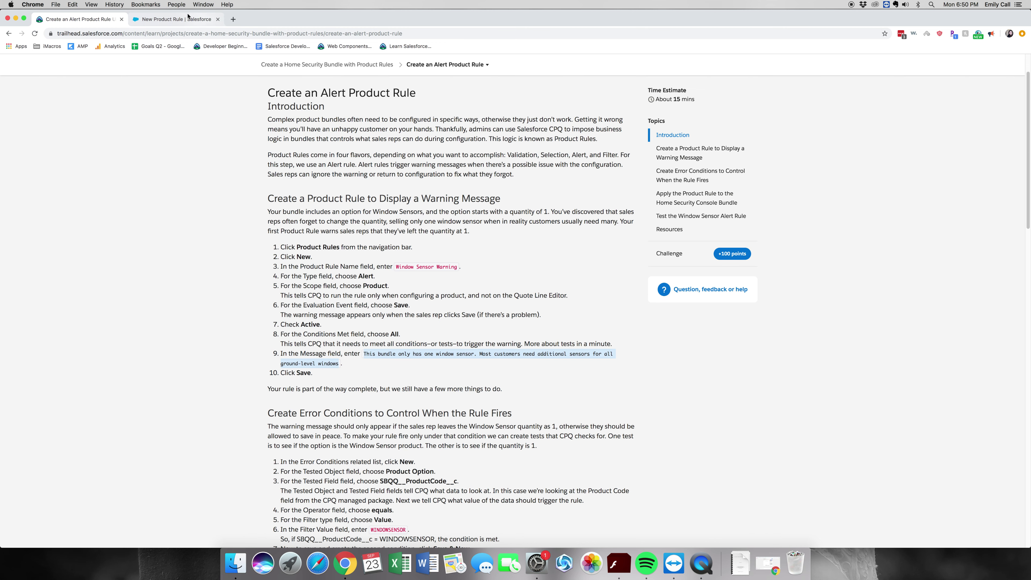
left_click(175, 19)
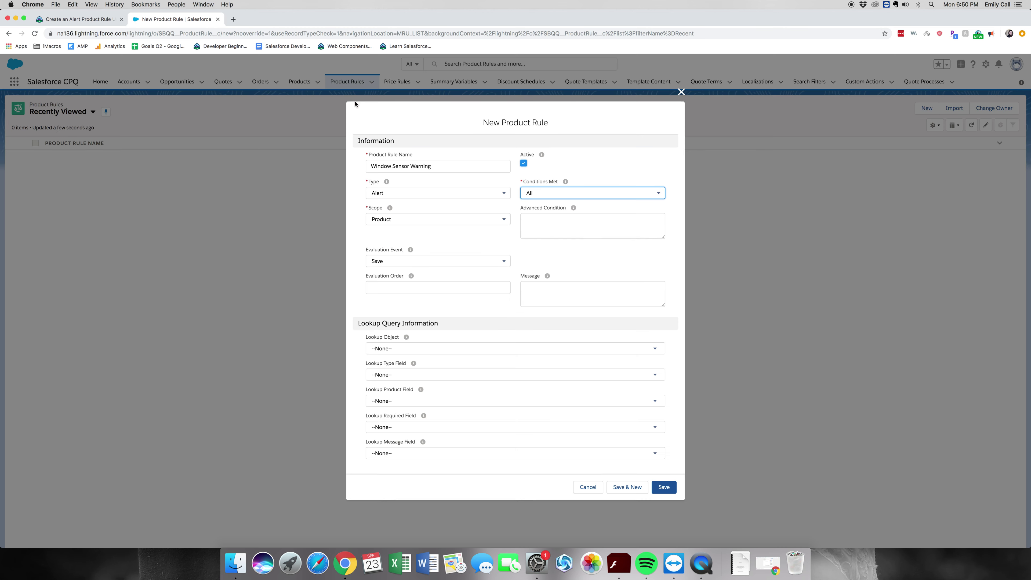
Paste the copied alert message into the rule's message field and save the rule
left_click(568, 289)
key("super+v")
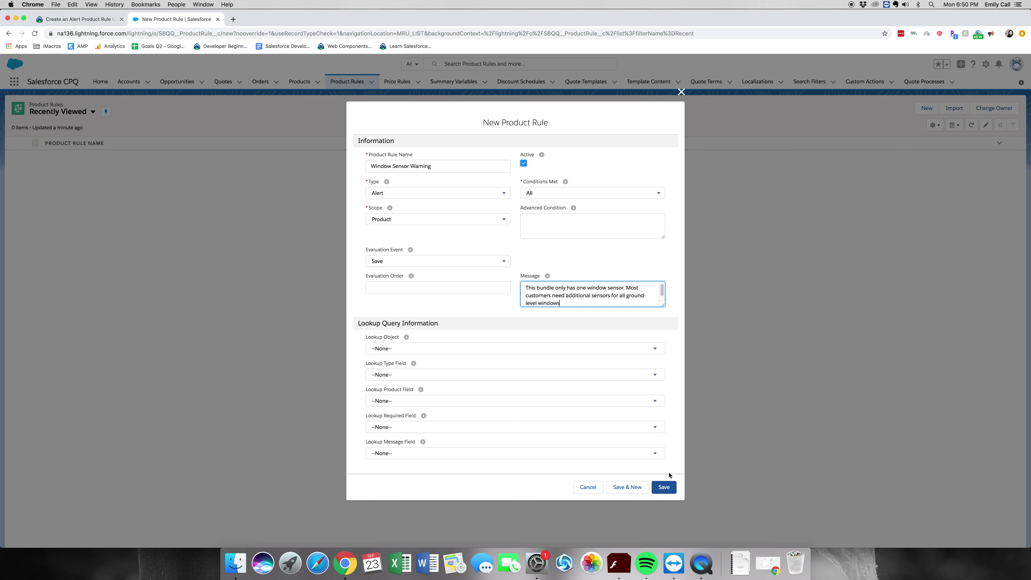
left_click(665, 485)
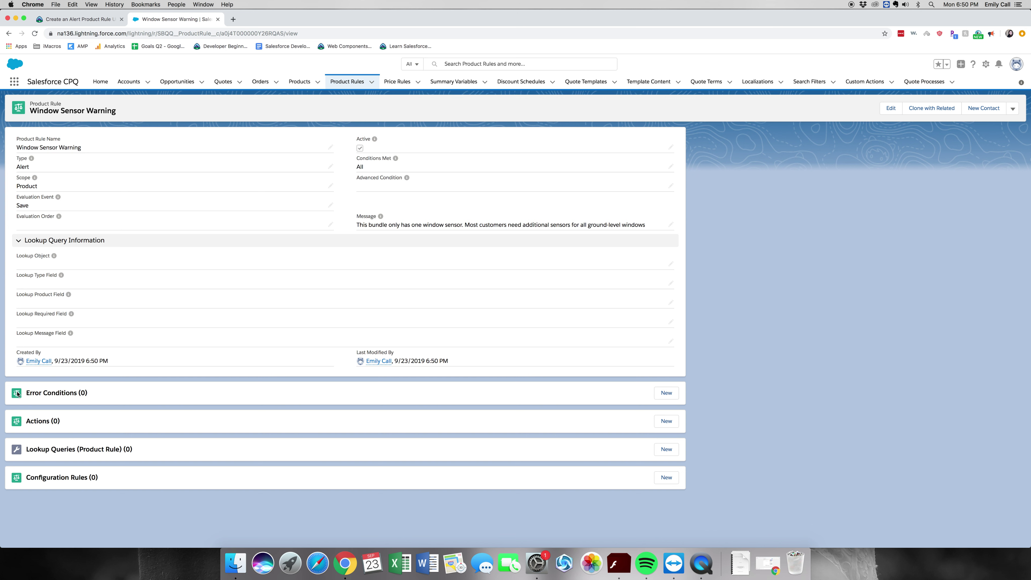
Create a new error condition testing Product Option's SBQQ__ProductCode__c field
left_click(666, 392)
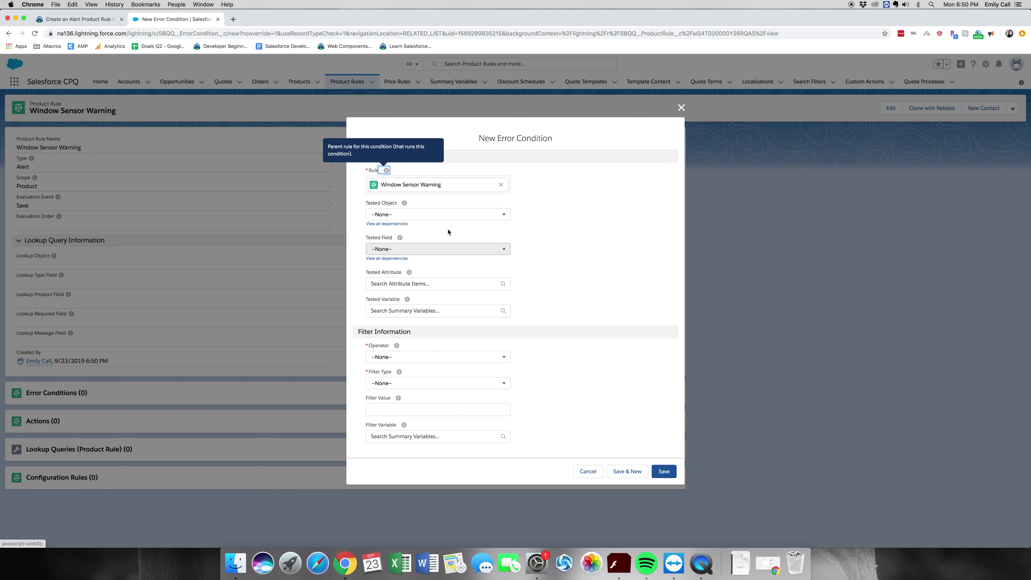
left_click(438, 285)
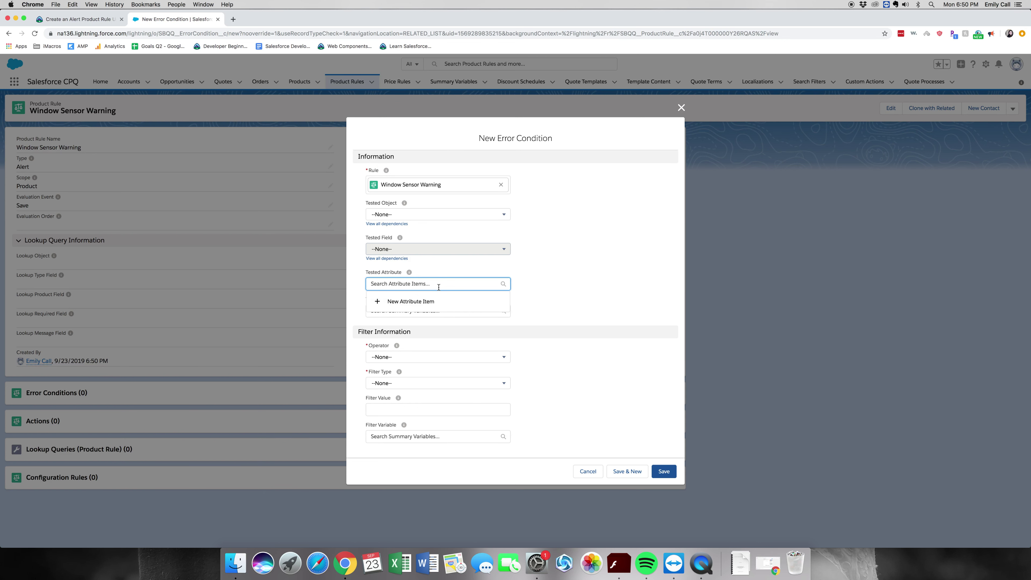
left_click(574, 301)
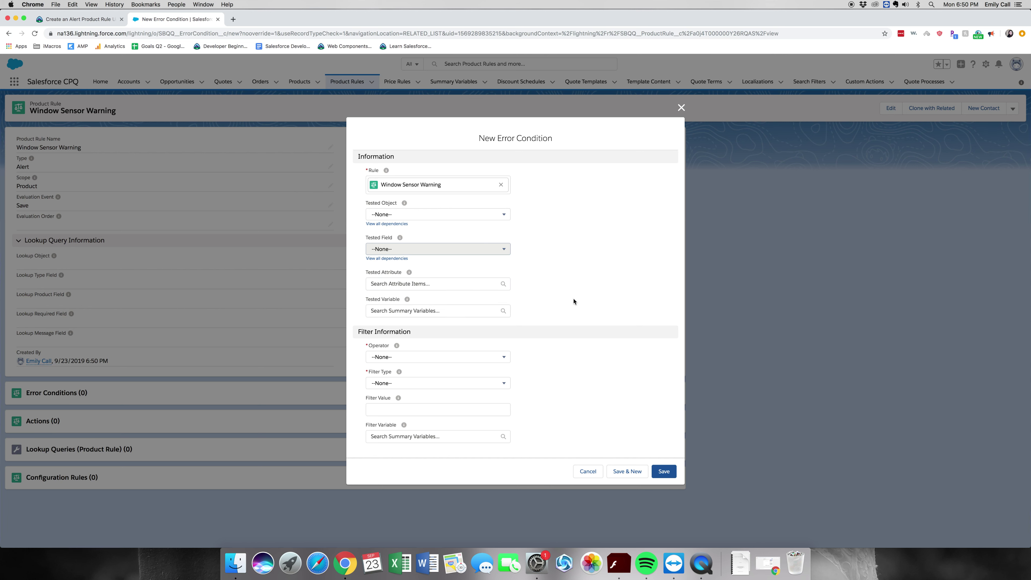
left_click(477, 214)
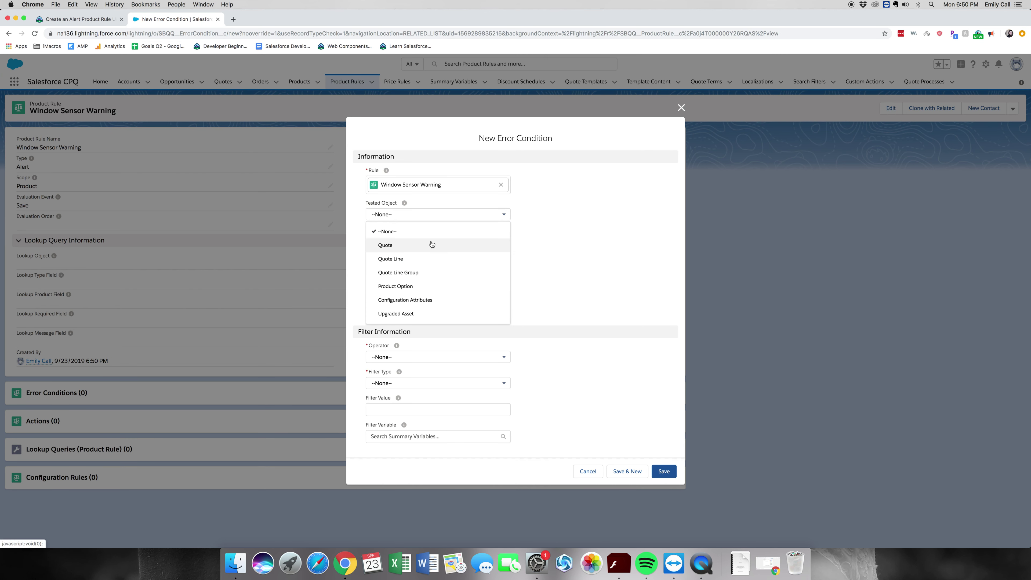
left_click(430, 286)
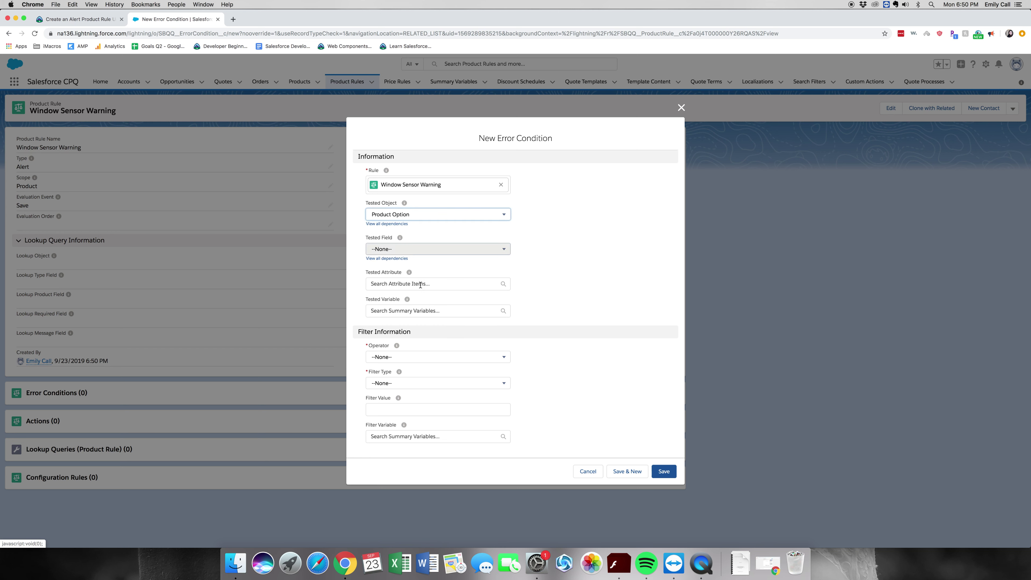
left_click(424, 251)
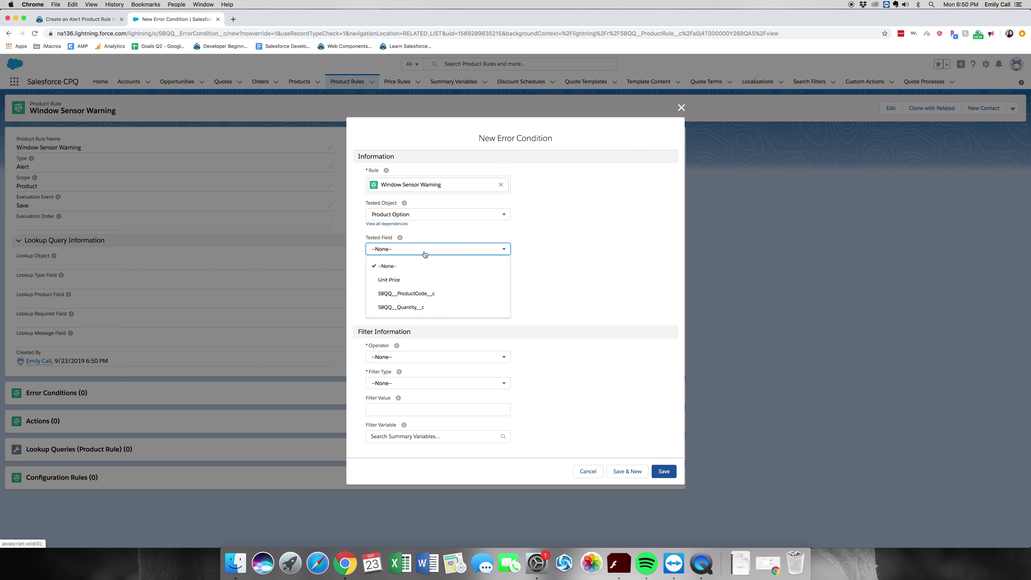
left_click(435, 297)
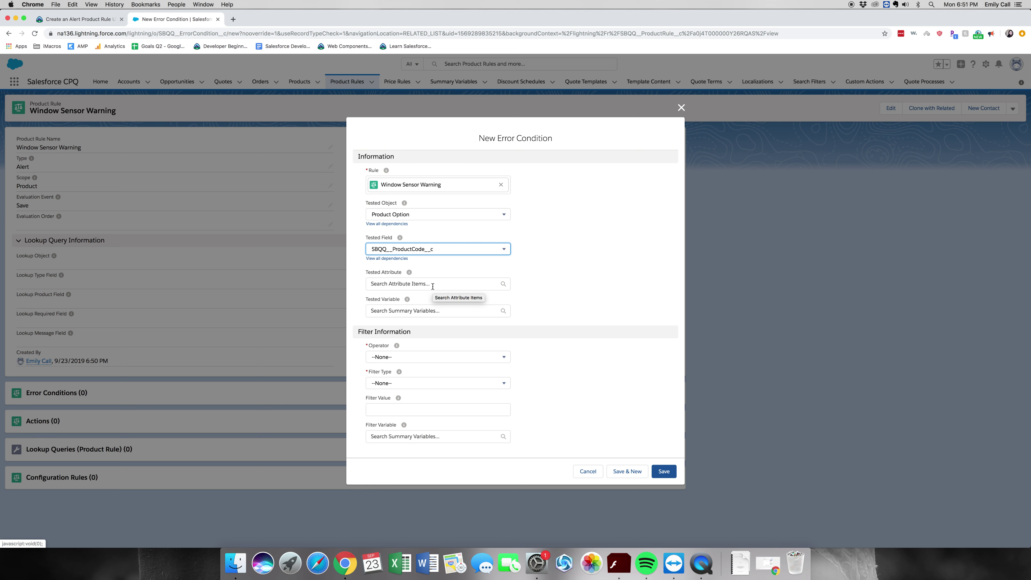
Set the condition's operator to equals and filter type to Value
left_click(451, 357)
left_click(421, 375)
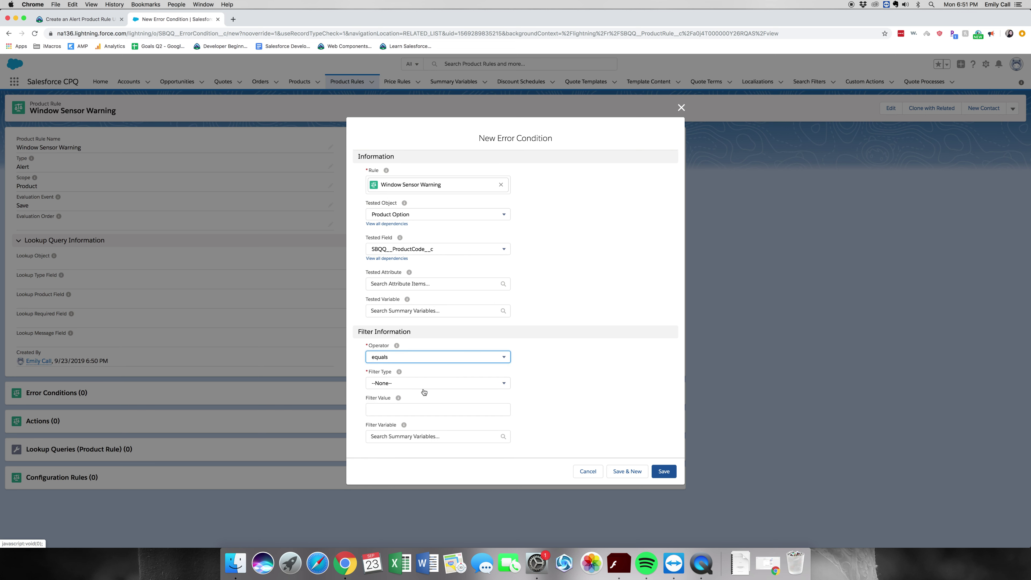
left_click(424, 388)
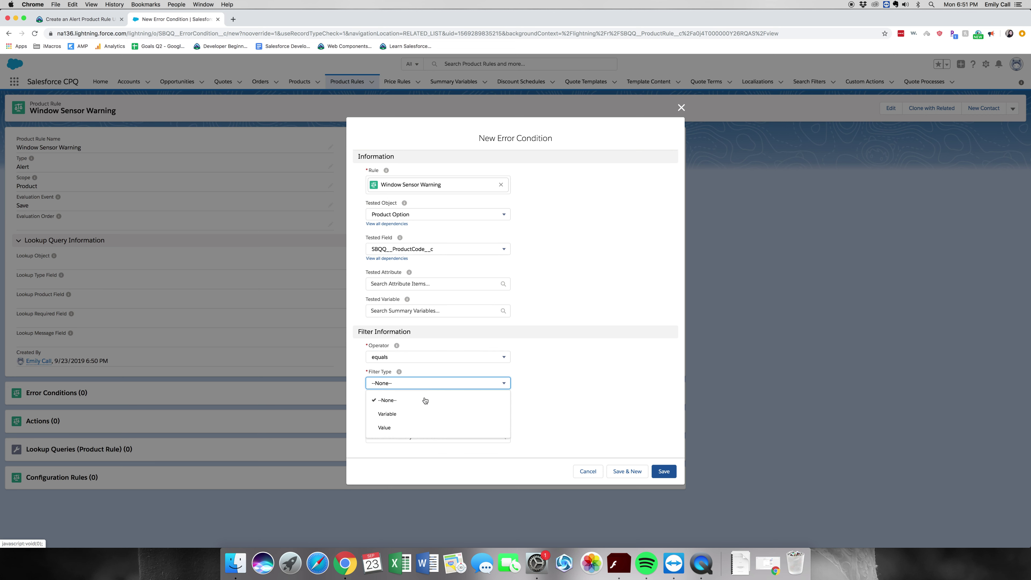
left_click(422, 427)
left_click(426, 411)
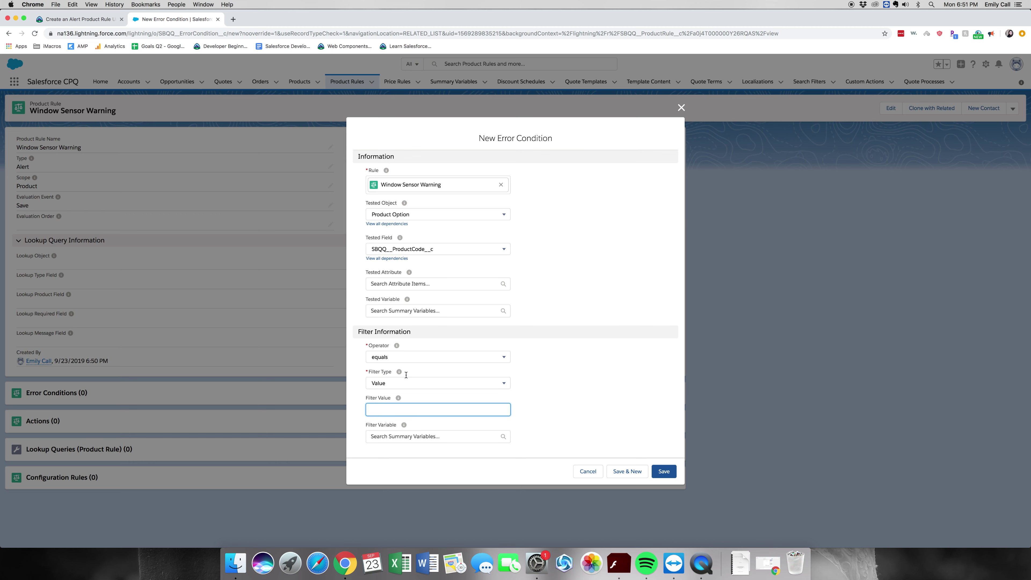
left_click(77, 19)
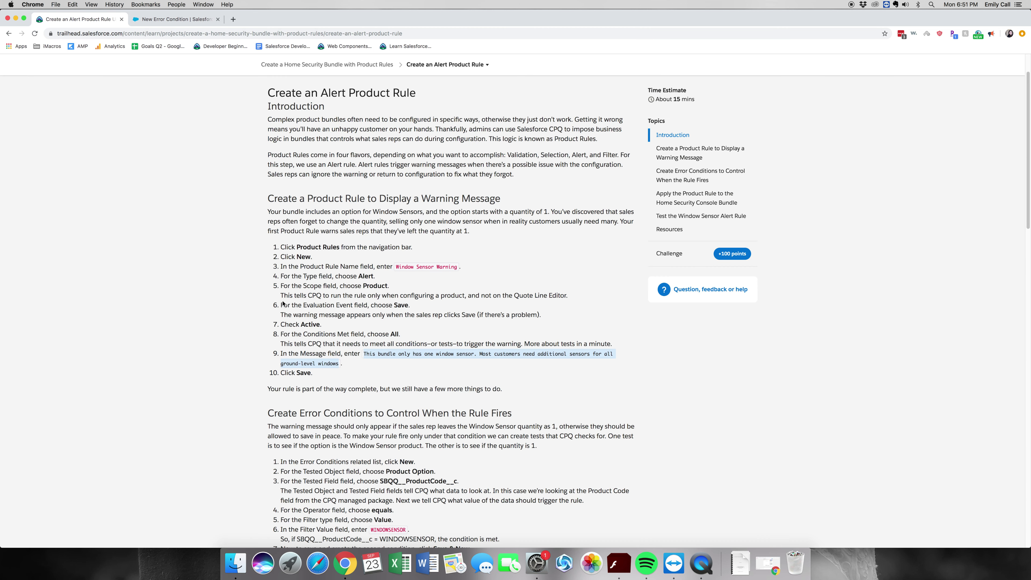
scroll(283, 304, "down", 5)
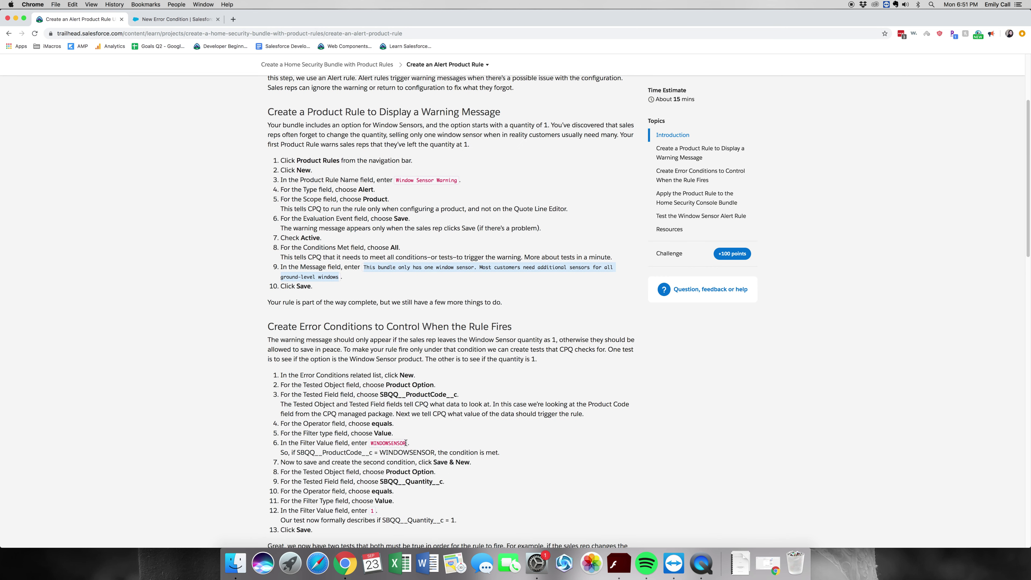
Select and copy the filter value WINDOWSENSOR from step 6 of the instructions
left_click_drag(405, 442, 316, 443)
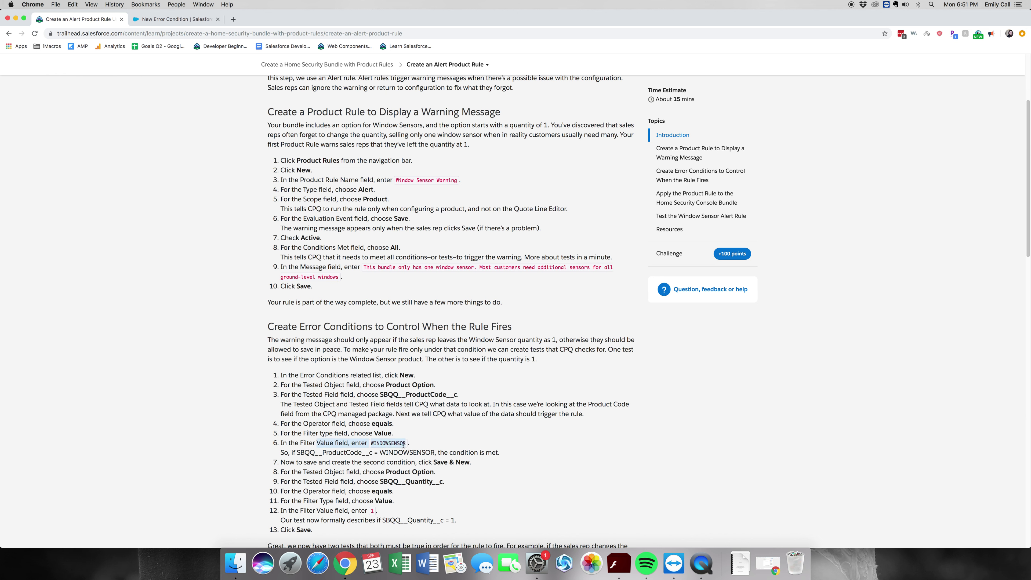
left_click(414, 447)
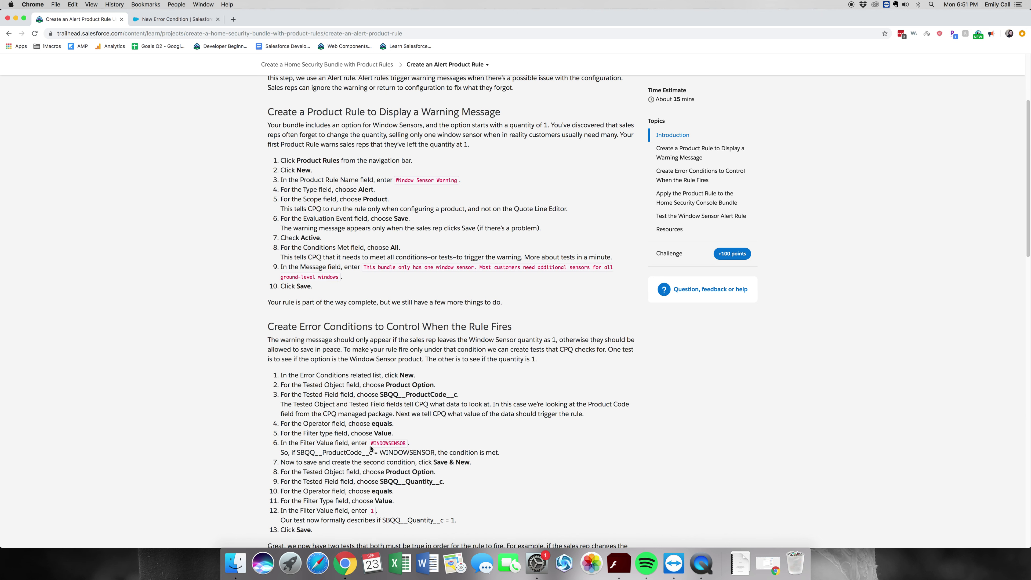
left_click_drag(317, 443, 405, 445)
left_click(403, 443)
double_click(404, 442)
key("super+c")
Enter WINDOWSENSOR as the filter value and save the condition, starting another
left_click(166, 22)
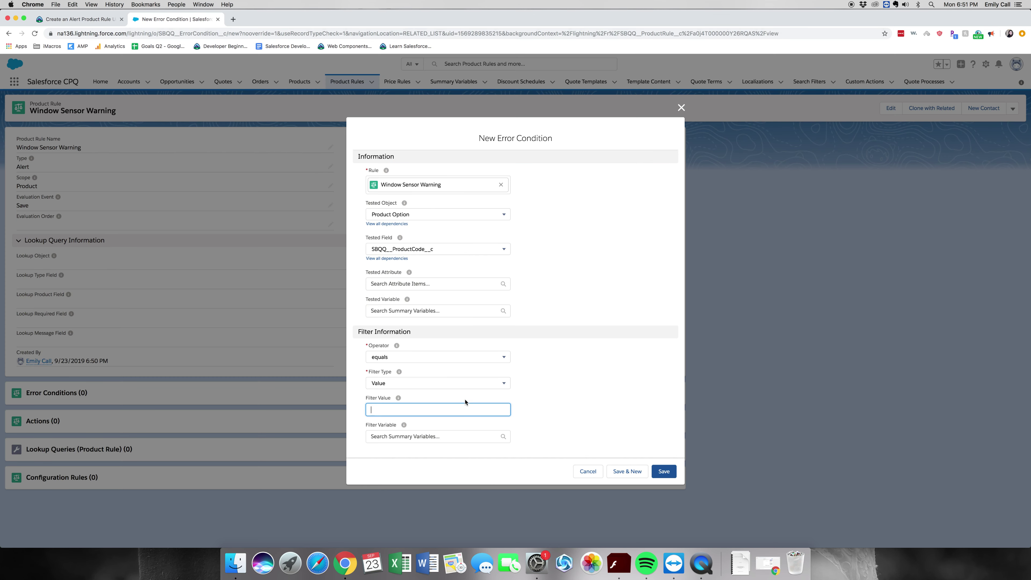
key("super+v")
left_click(524, 398)
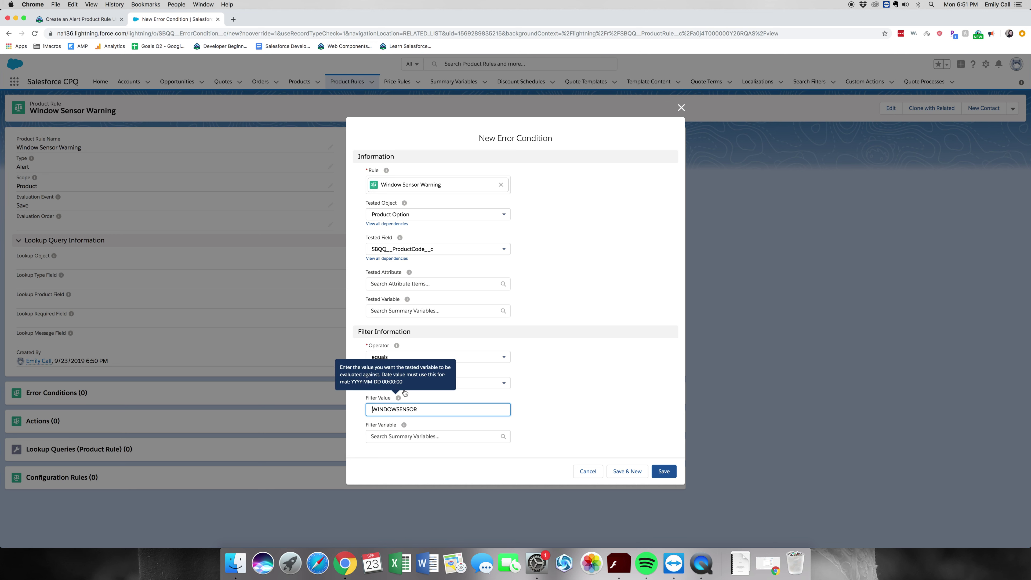
left_click(553, 418)
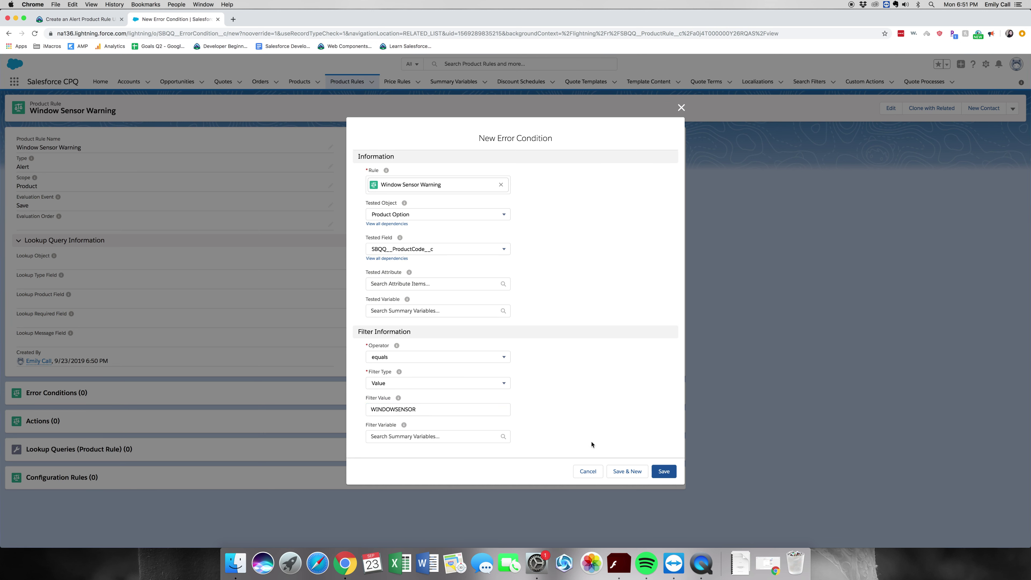
left_click(615, 472)
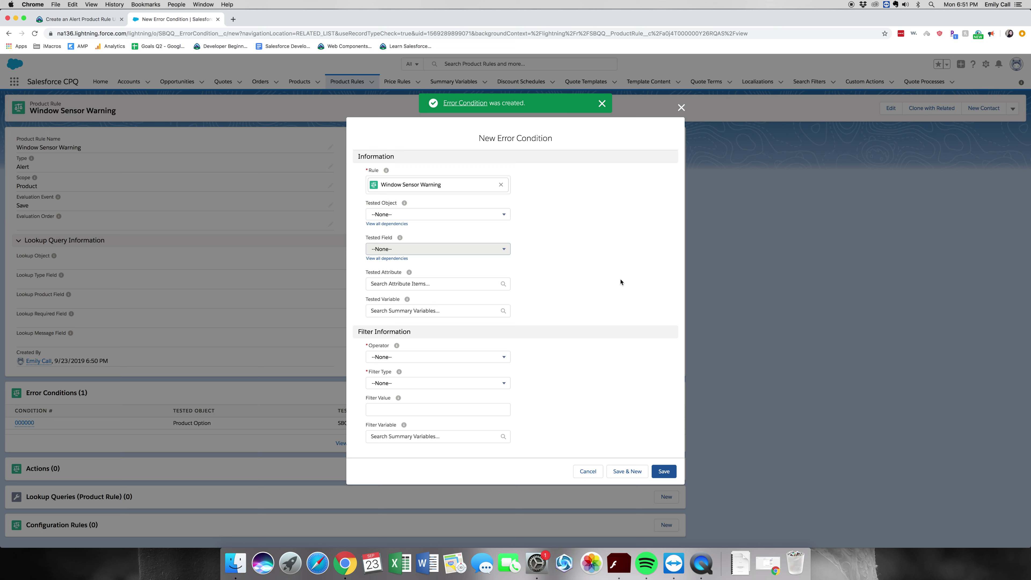
Add a condition: Product Option SBQQ__Quantity__c equals Value 1, and save it
left_click(452, 214)
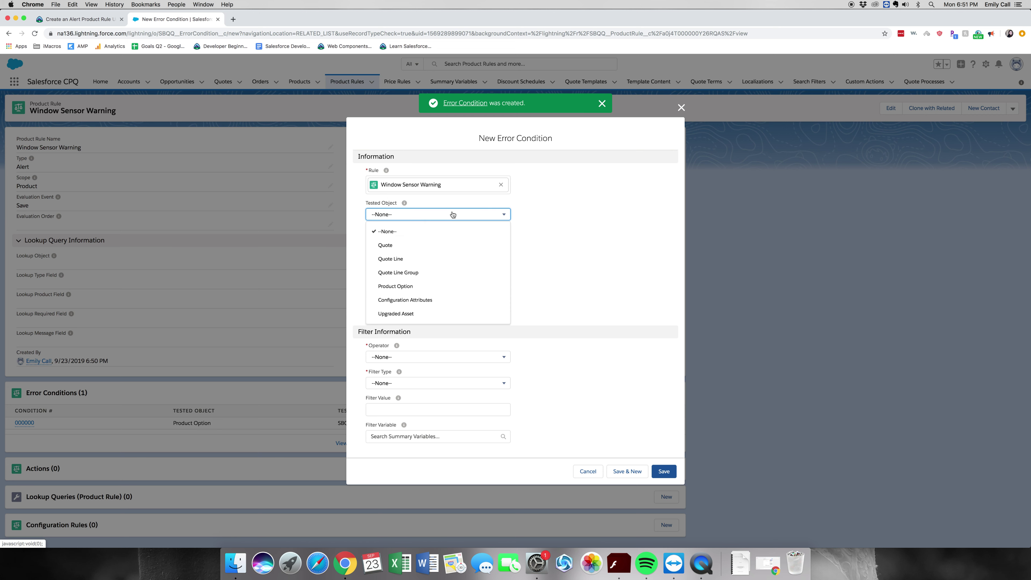
left_click(421, 285)
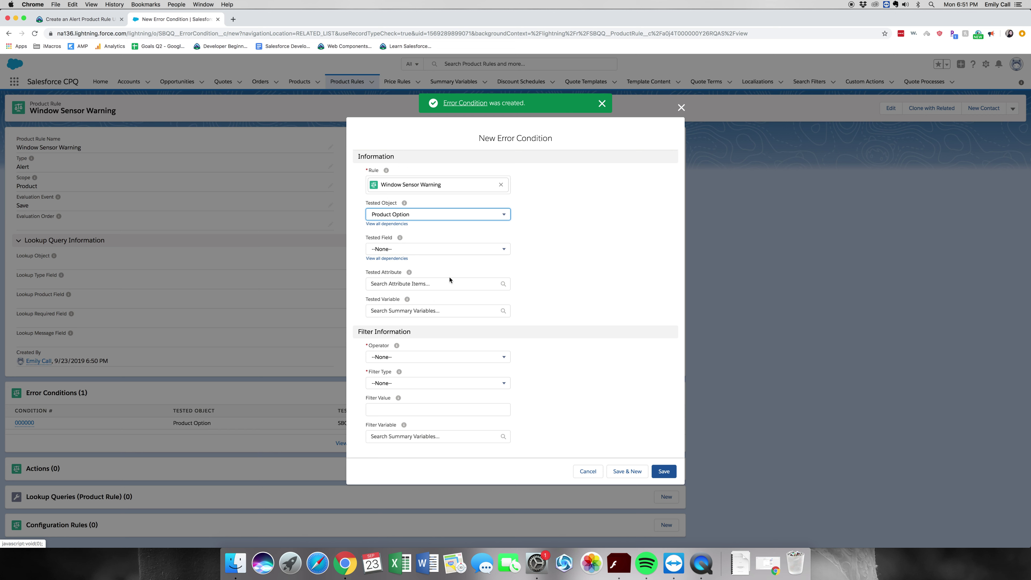
left_click(443, 252)
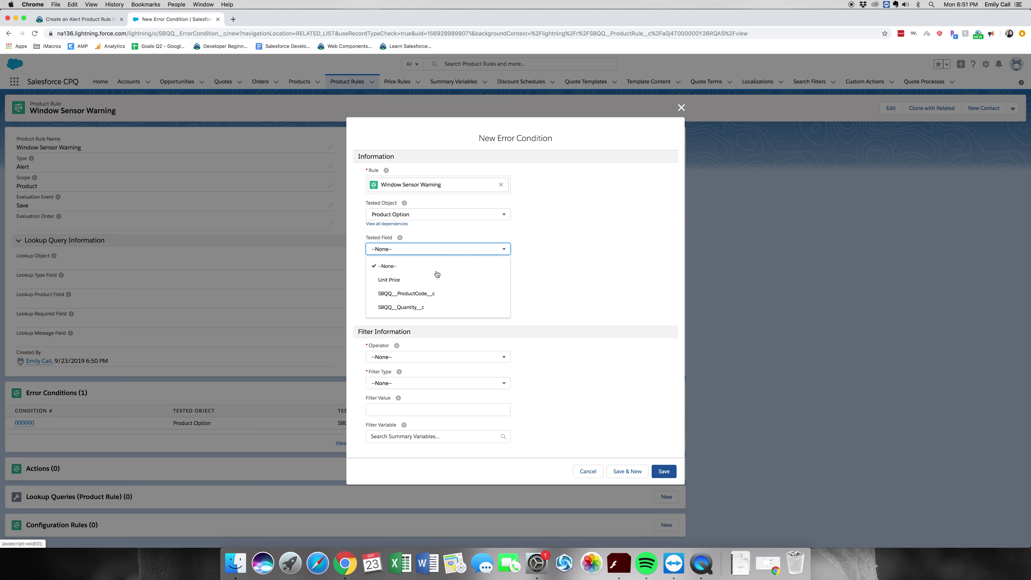
left_click(424, 310)
left_click(411, 357)
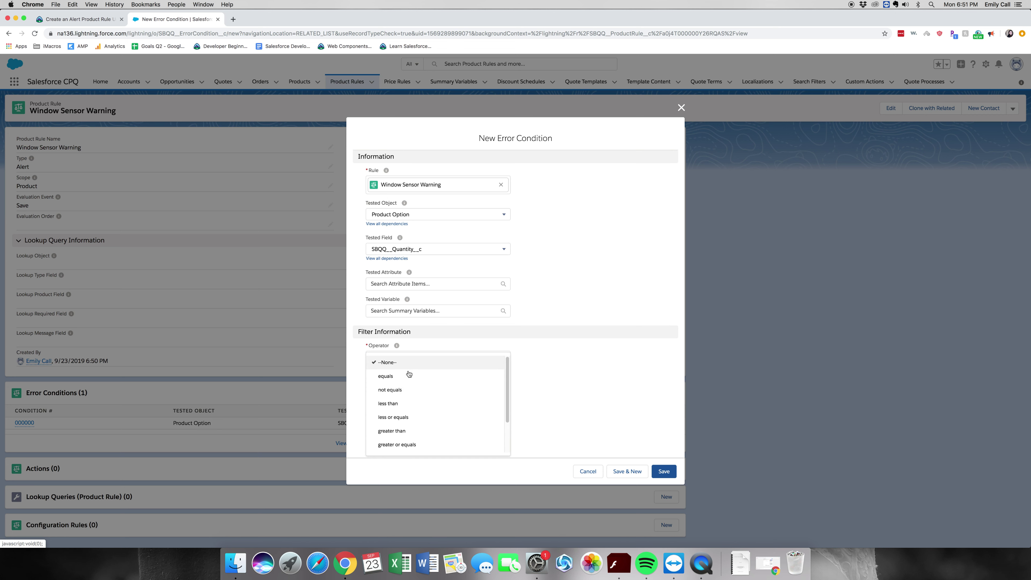
left_click(406, 380)
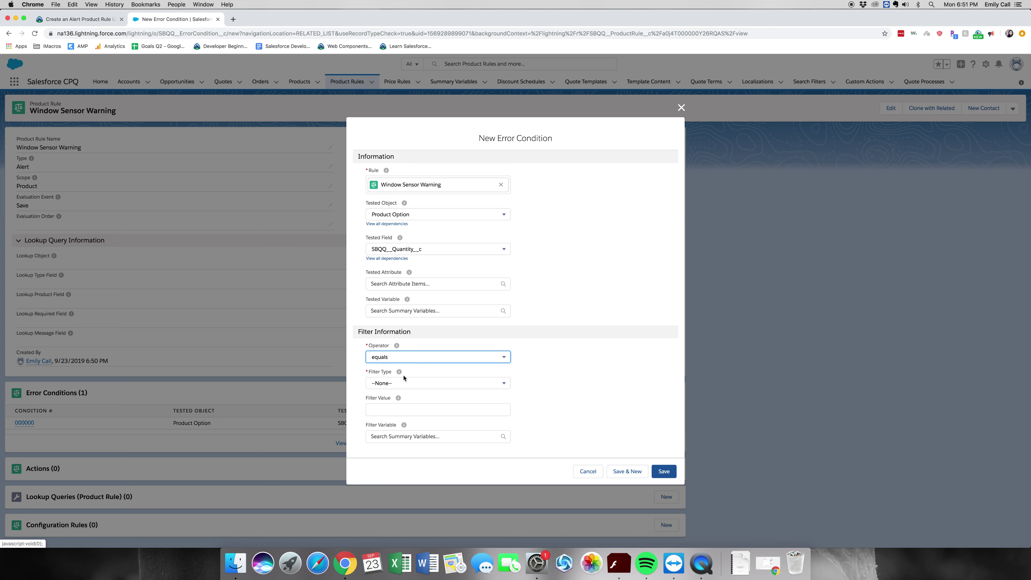
left_click(404, 383)
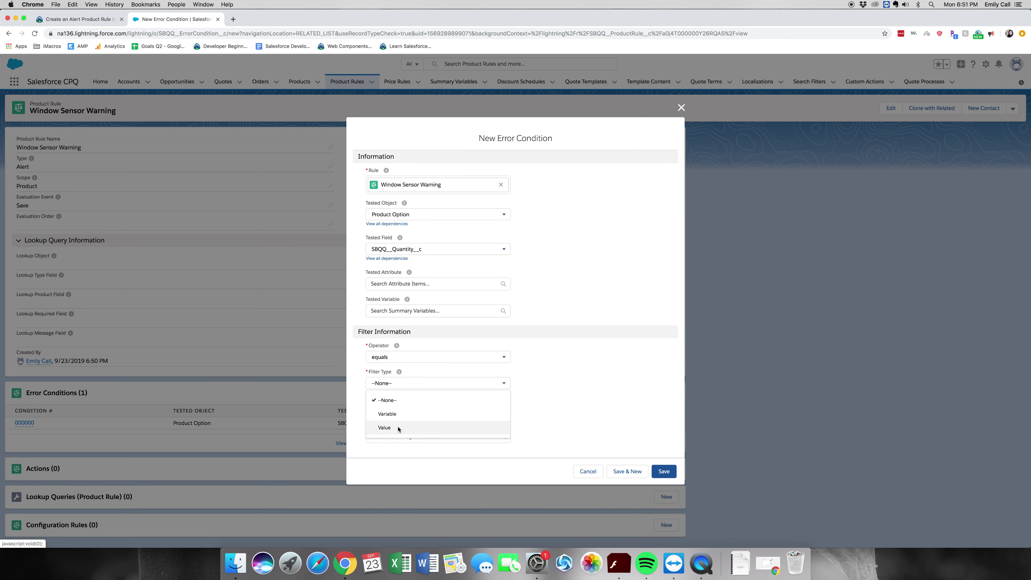
left_click(403, 410)
left_click(402, 409)
type("1")
left_click(614, 444)
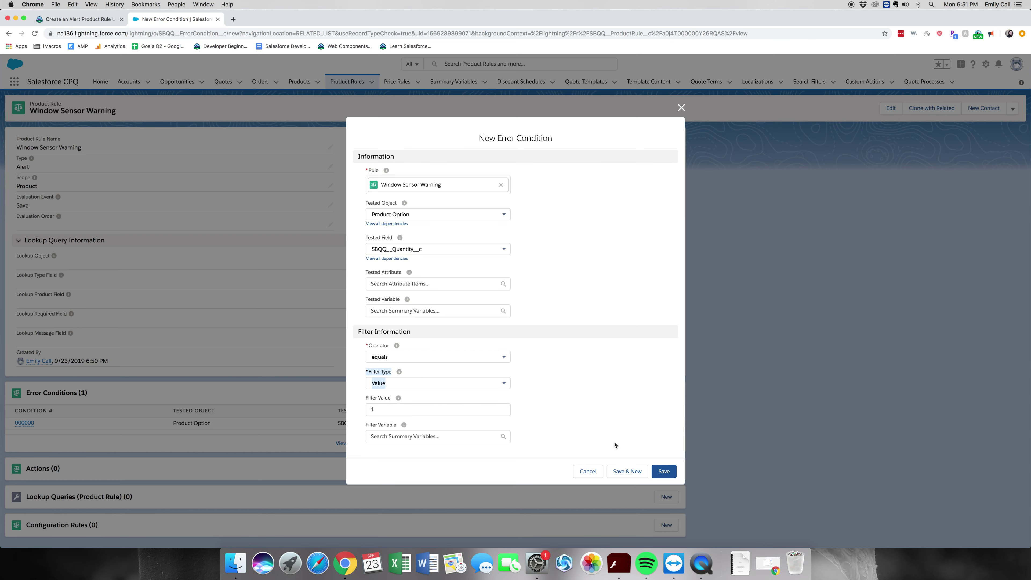
left_click(669, 472)
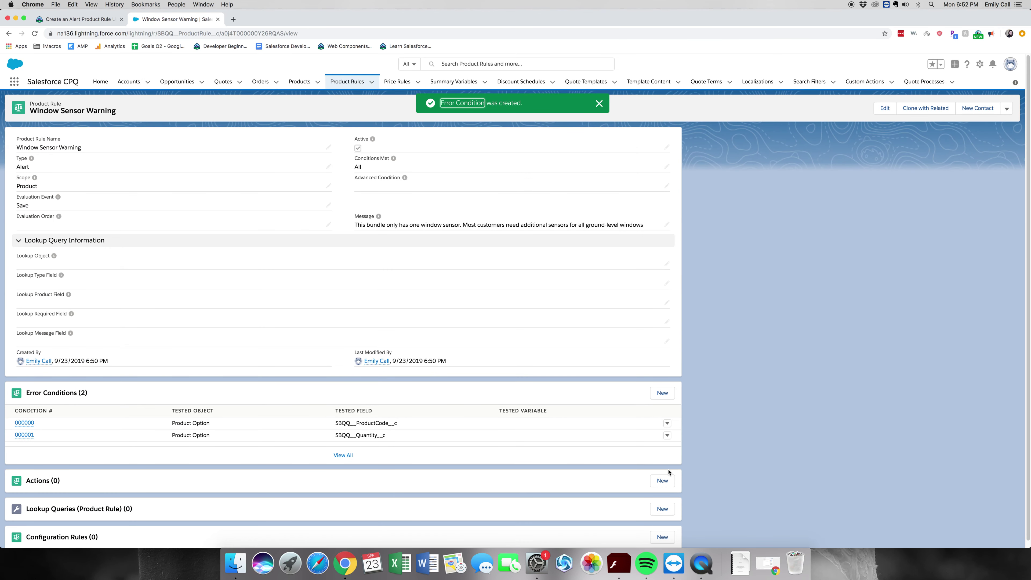
Add an active configuration rule for the Home Security Console product and save it
scroll(667, 471, "down", 1)
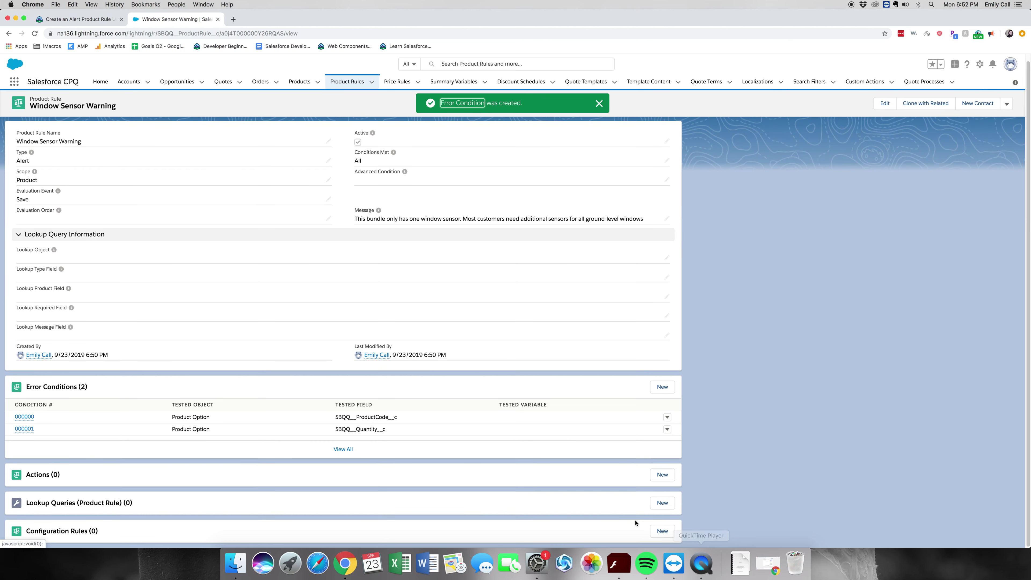
left_click(662, 531)
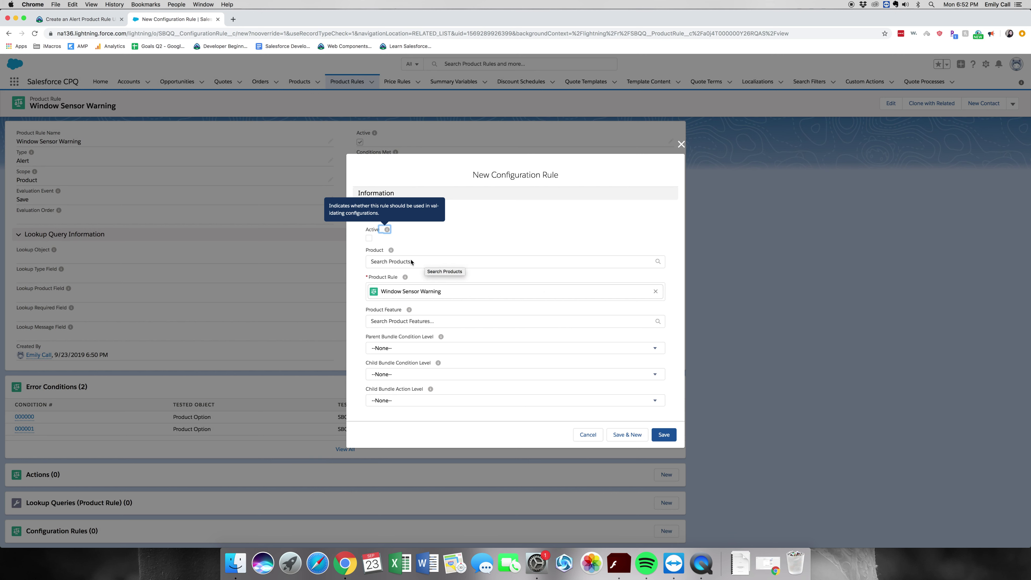
left_click(368, 239)
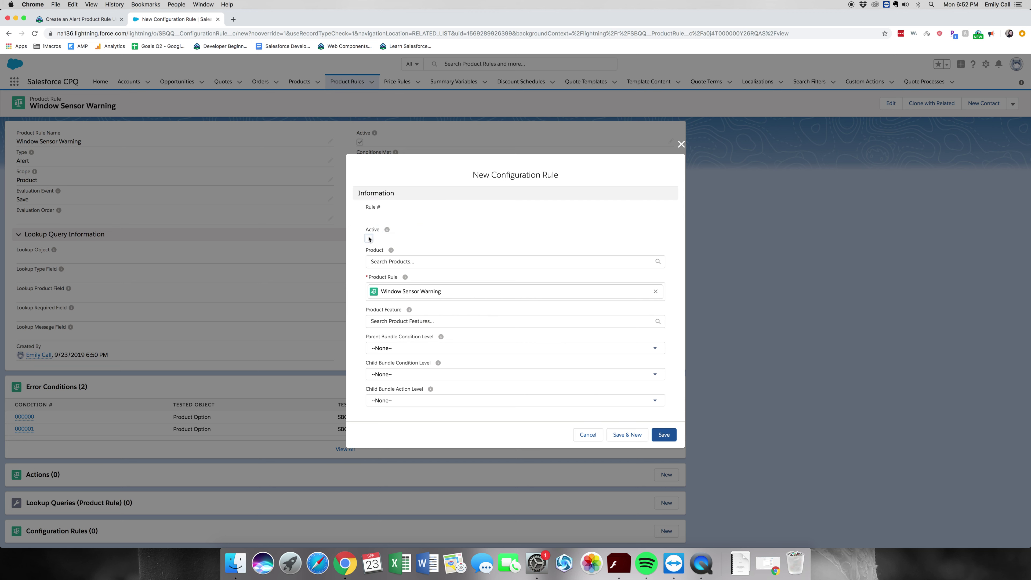
left_click(432, 263)
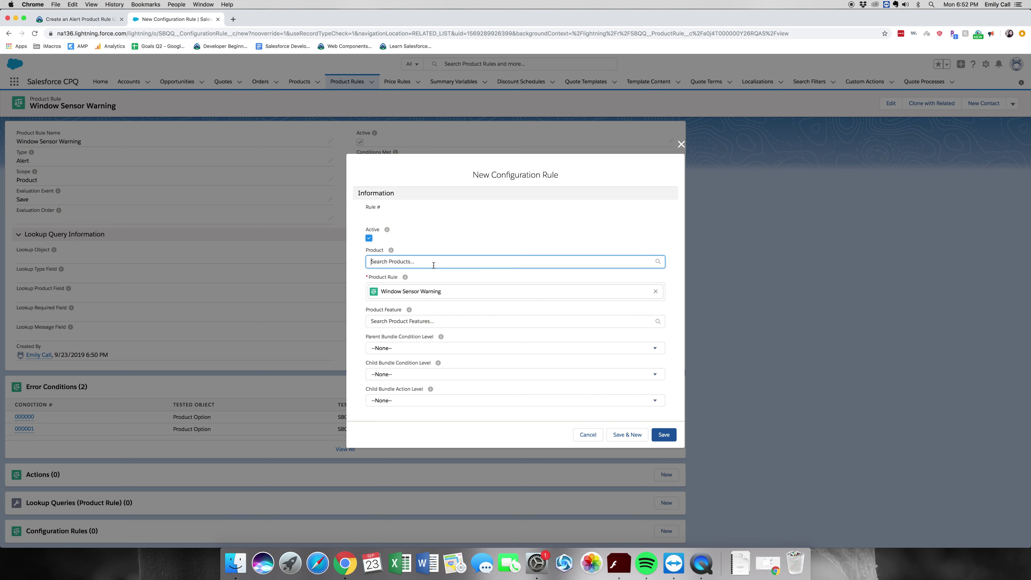
left_click(437, 285)
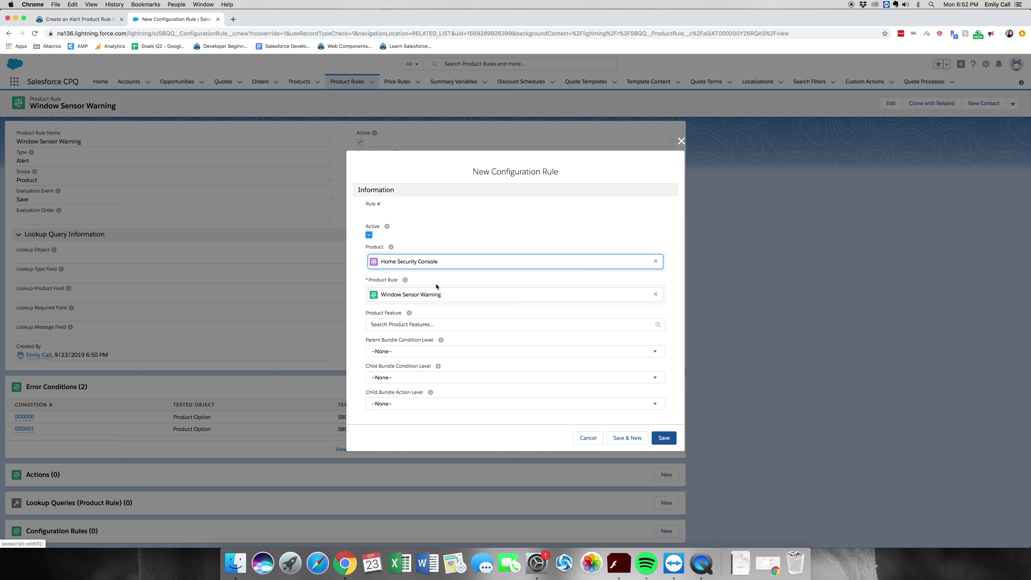
left_click(659, 437)
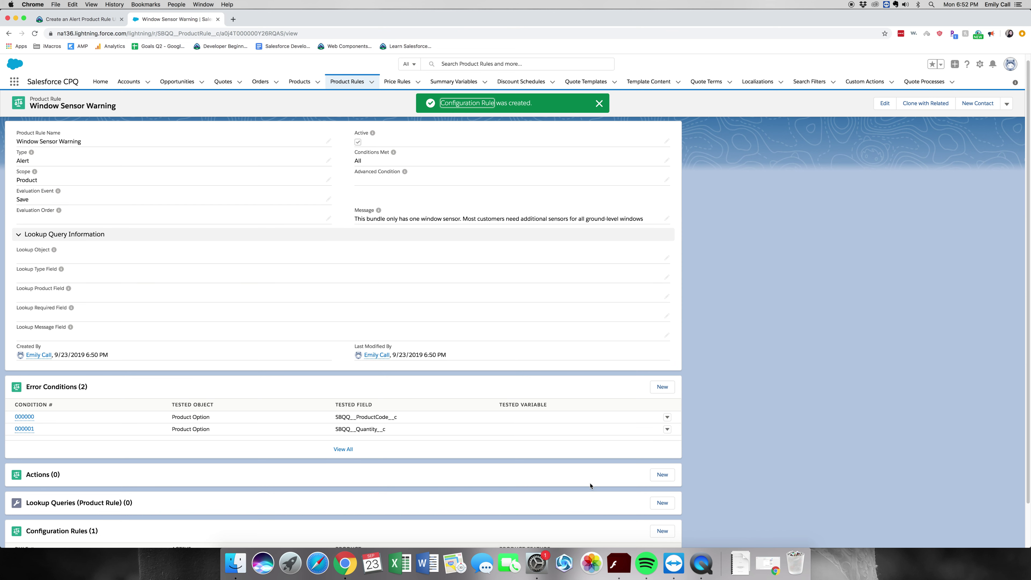
scroll(590, 485, "down", 2)
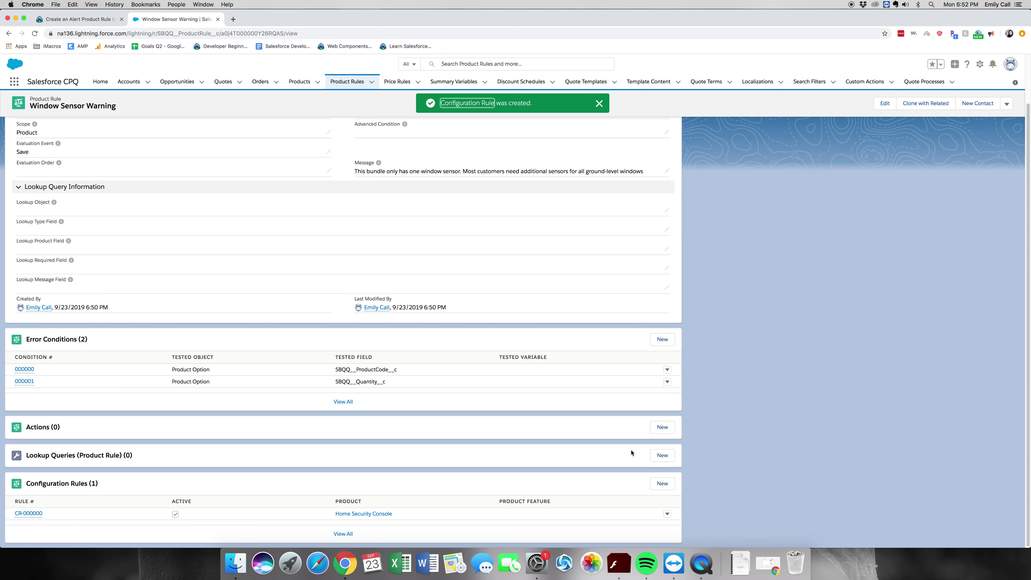
Open the customer account's quote from its Related records, via the Accounts list
left_click(135, 87)
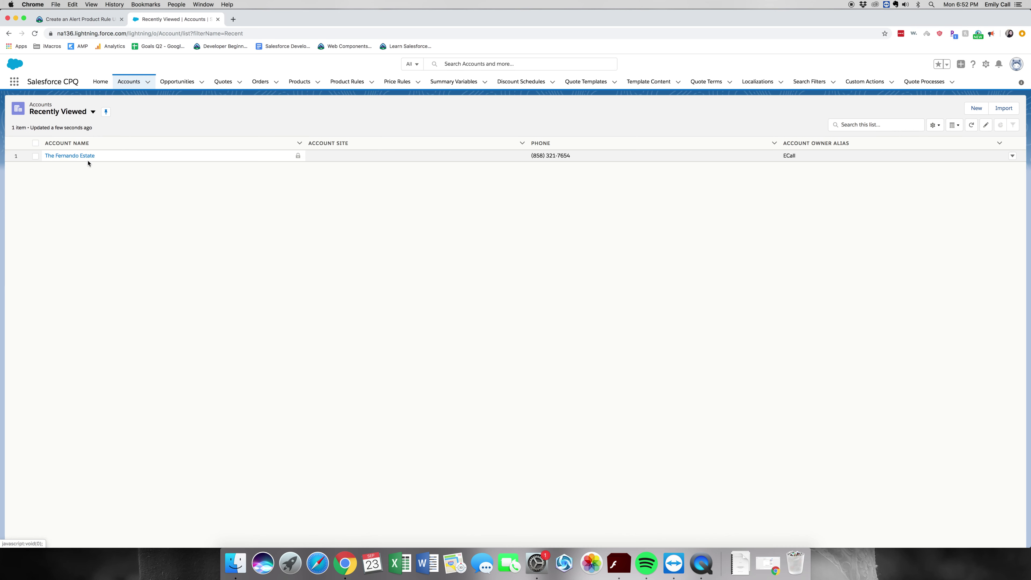
left_click(87, 156)
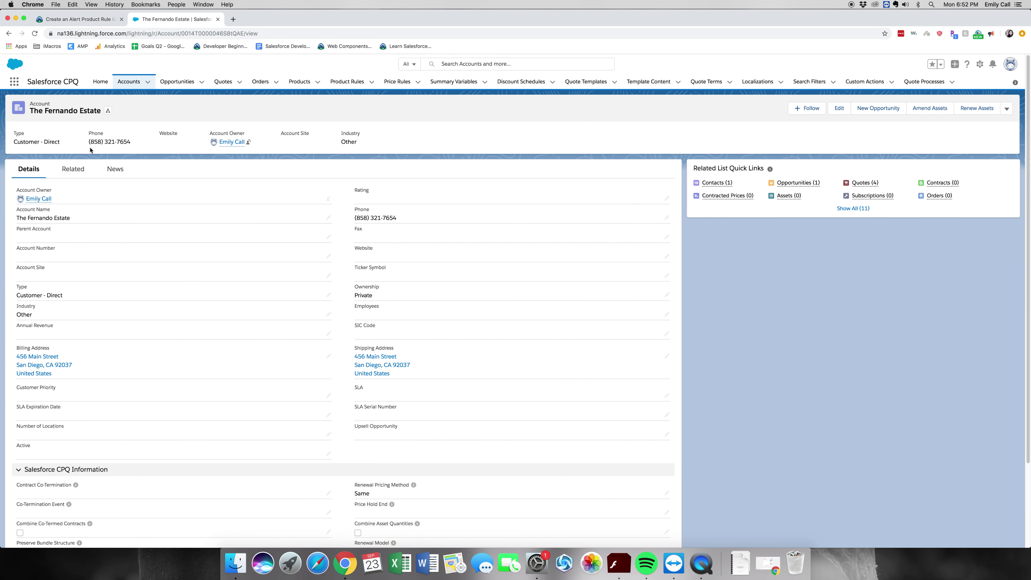
left_click(88, 169)
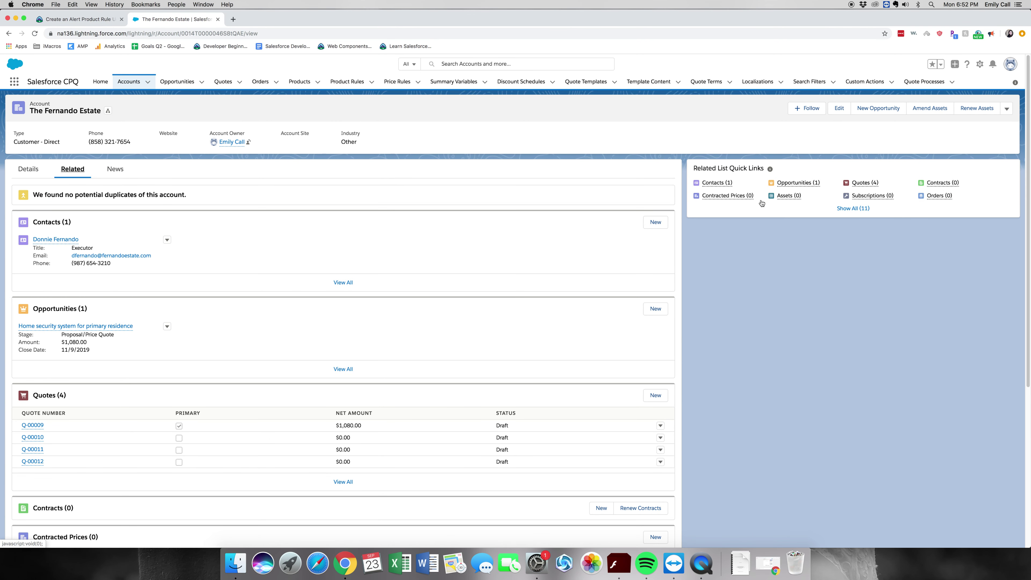
mouse_move(728, 196)
scroll(759, 520, "down", 2)
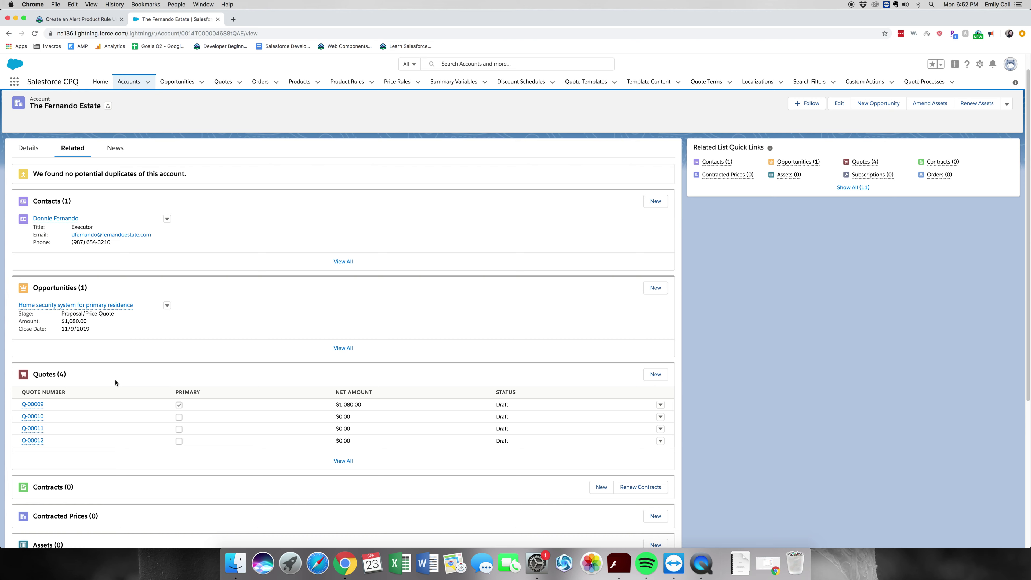
left_click(39, 416)
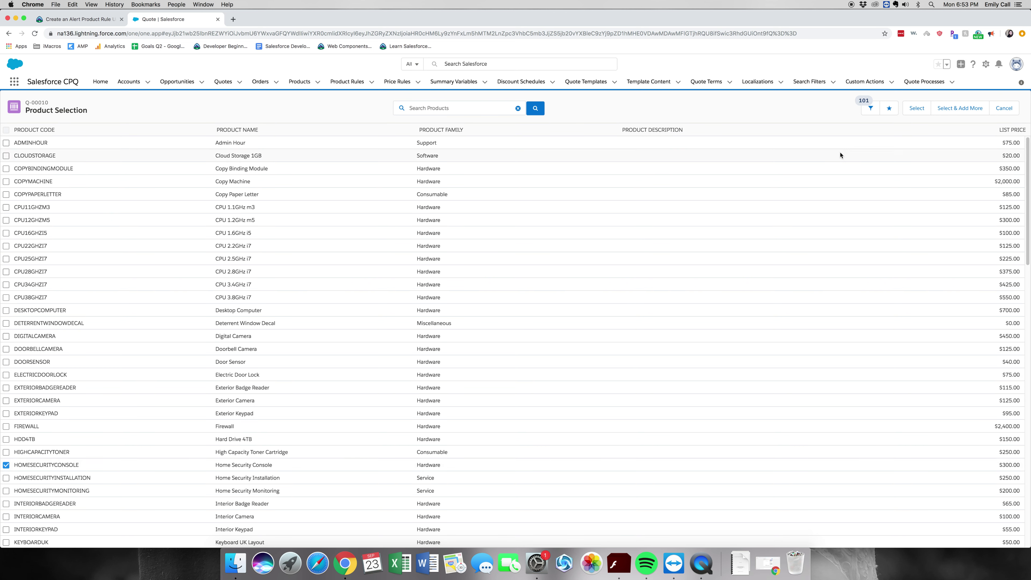
Add the ticked Home Security Console bundle products to Q-00010, save, and view its 8 quote lines
left_click(914, 108)
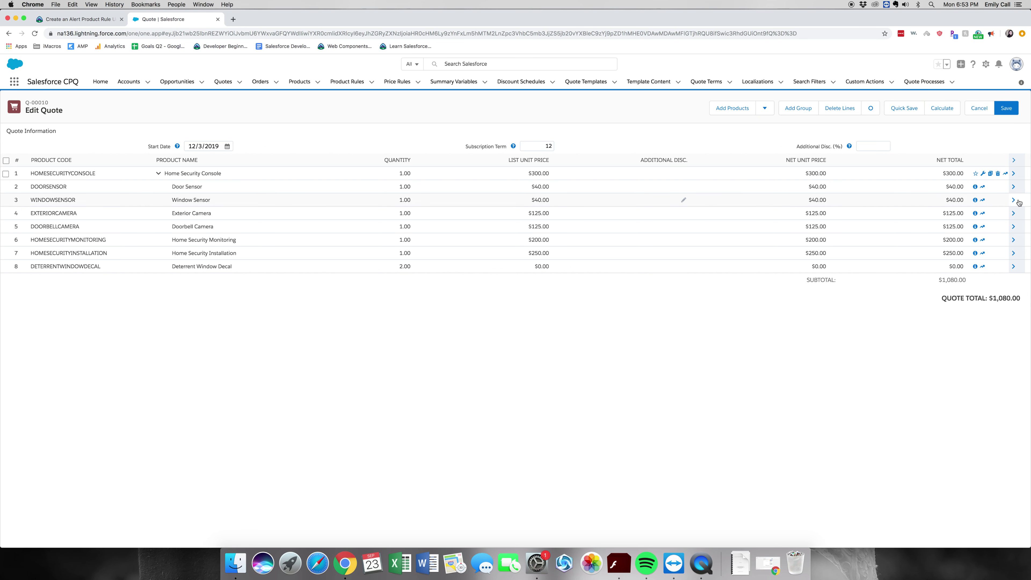
left_click(1008, 112)
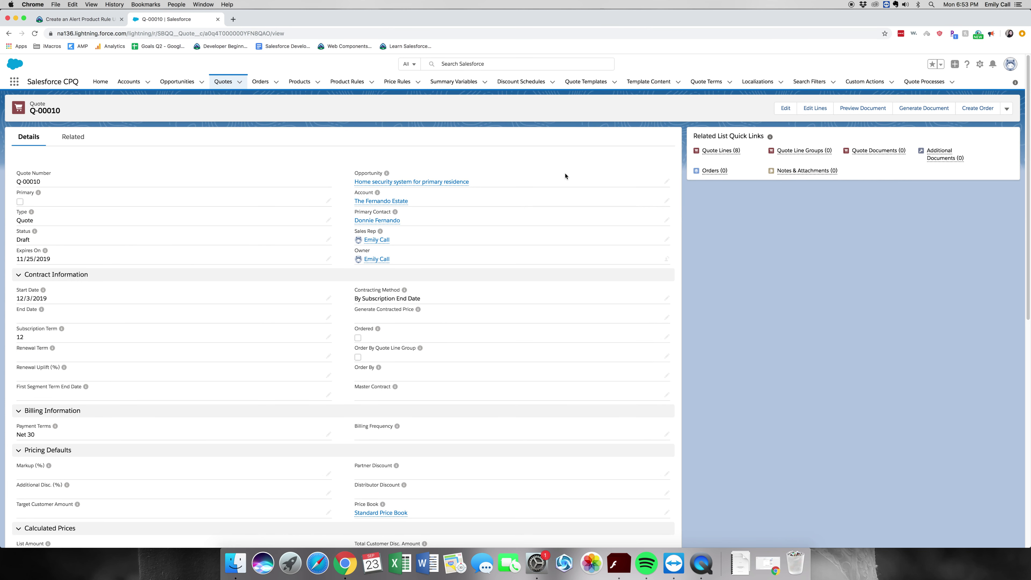
left_click(73, 137)
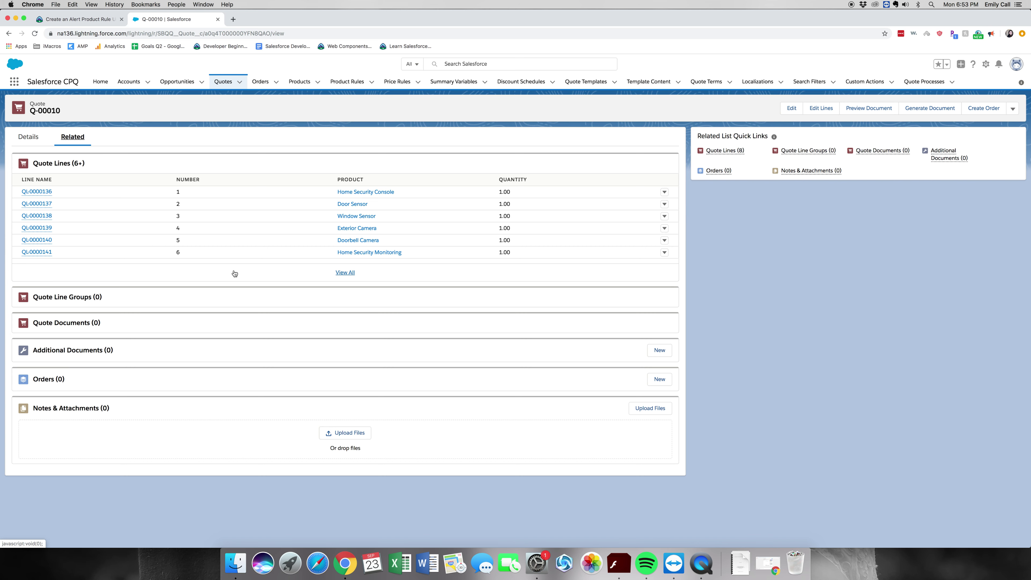
Verify the Create an Alert Product Rule step in Trailhead for 100 points, then return to the quote
key("ctrl+shift+Tab")
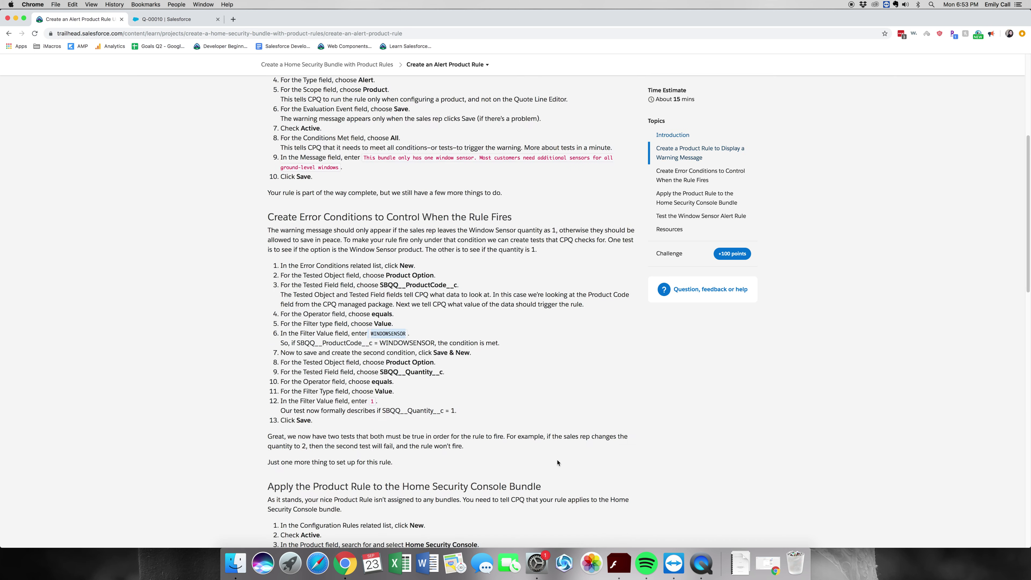
scroll(557, 463, "down", 15)
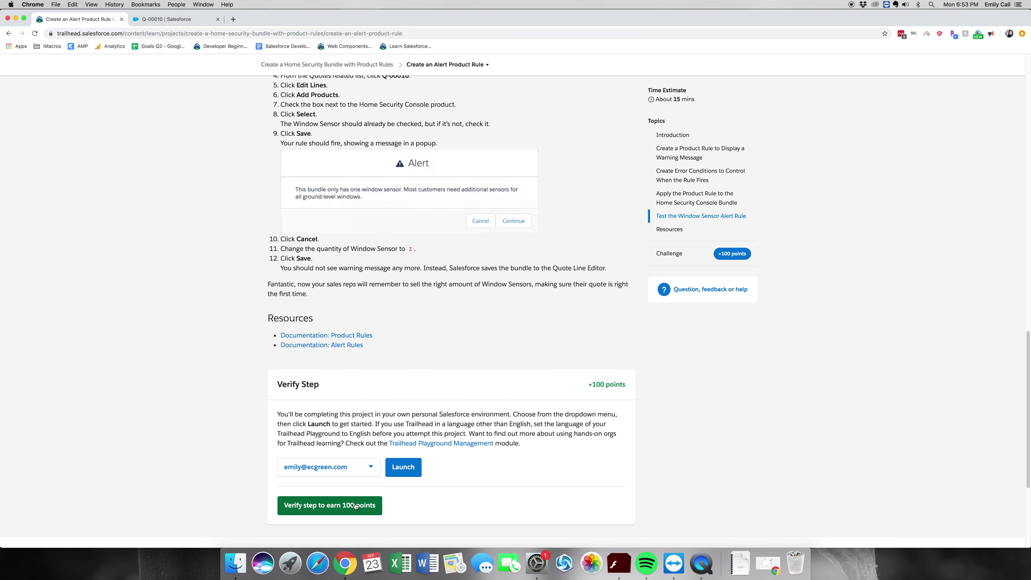
left_click(354, 505)
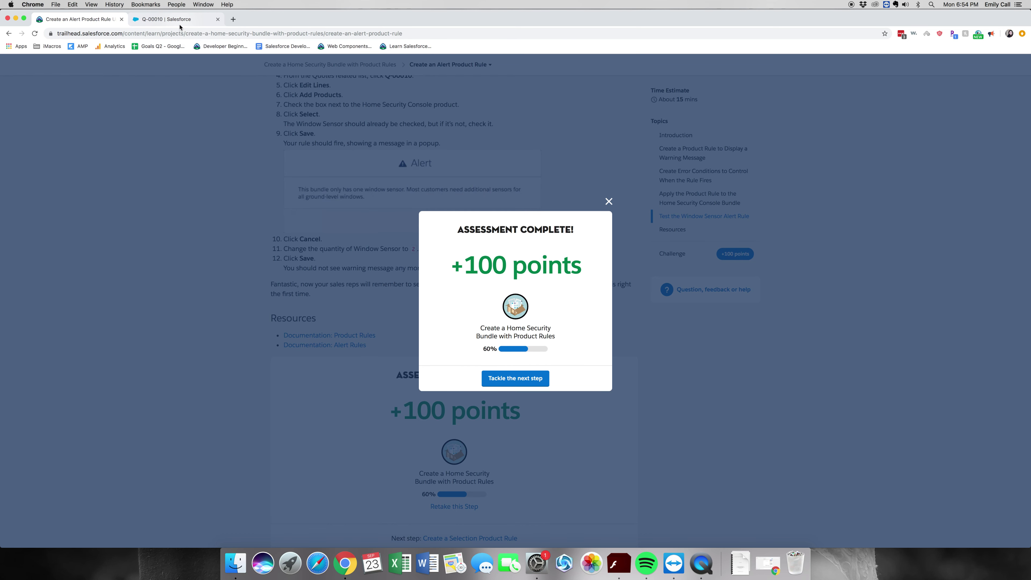
left_click(174, 19)
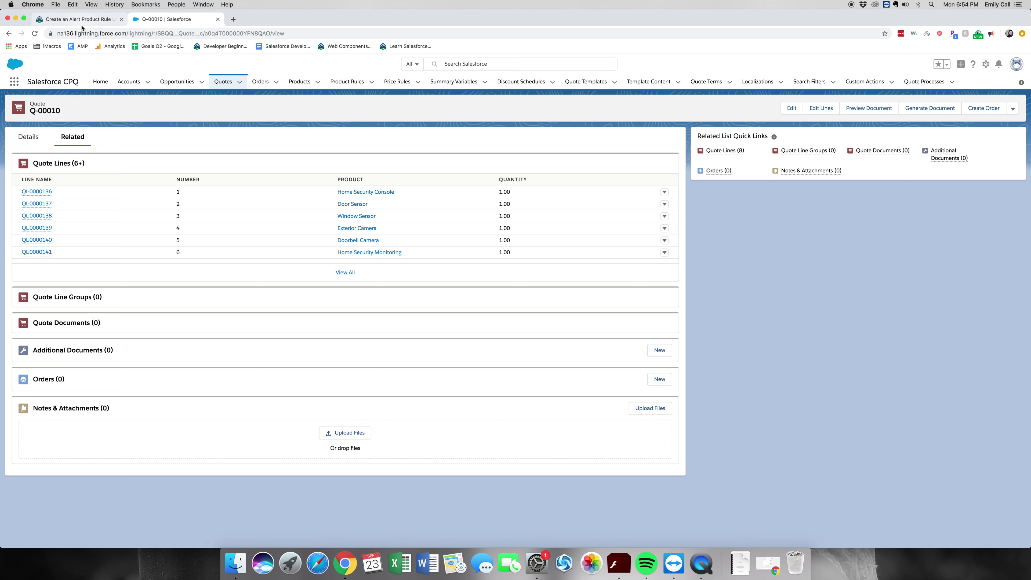
left_click(110, 20)
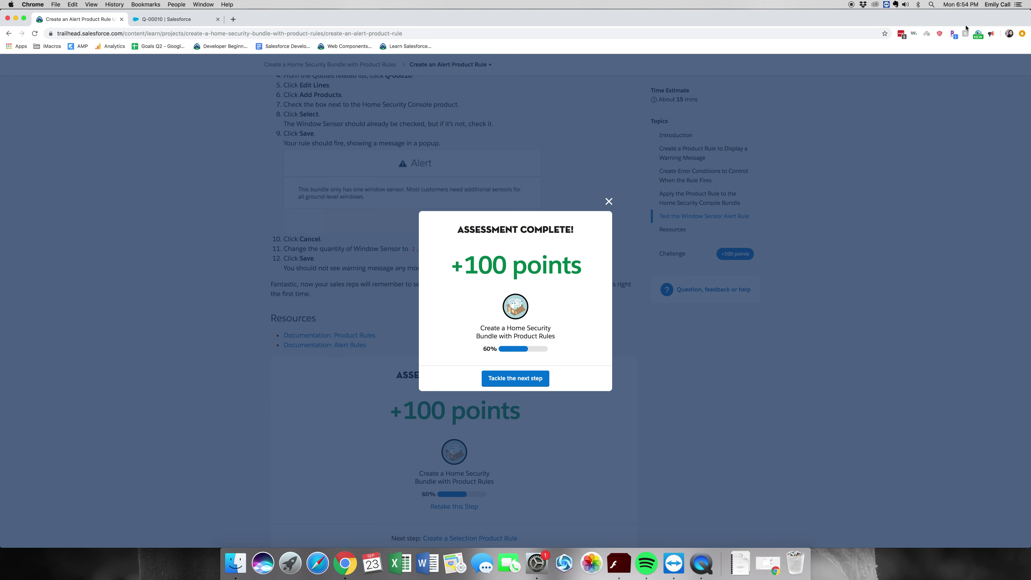